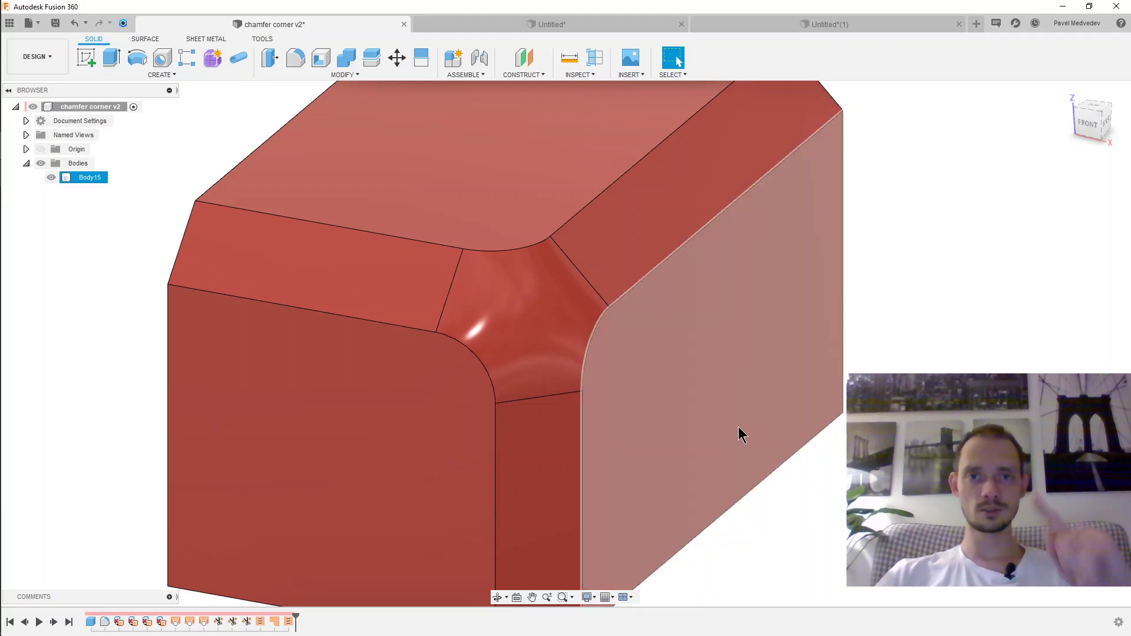
- Orbit and zoom around the chamfer corner v2 model to view its blended corner
mouse_move(596, 392)
middle_mouse_down("shift")
mouse_move(690, 374)
mouse_move(687, 353)
mouse_move(652, 371)
middle_mouse_up("shift")
scroll(632, 357, "up", 5)
scroll(632, 356, "down", 2)
scroll(651, 372, "down", 5)
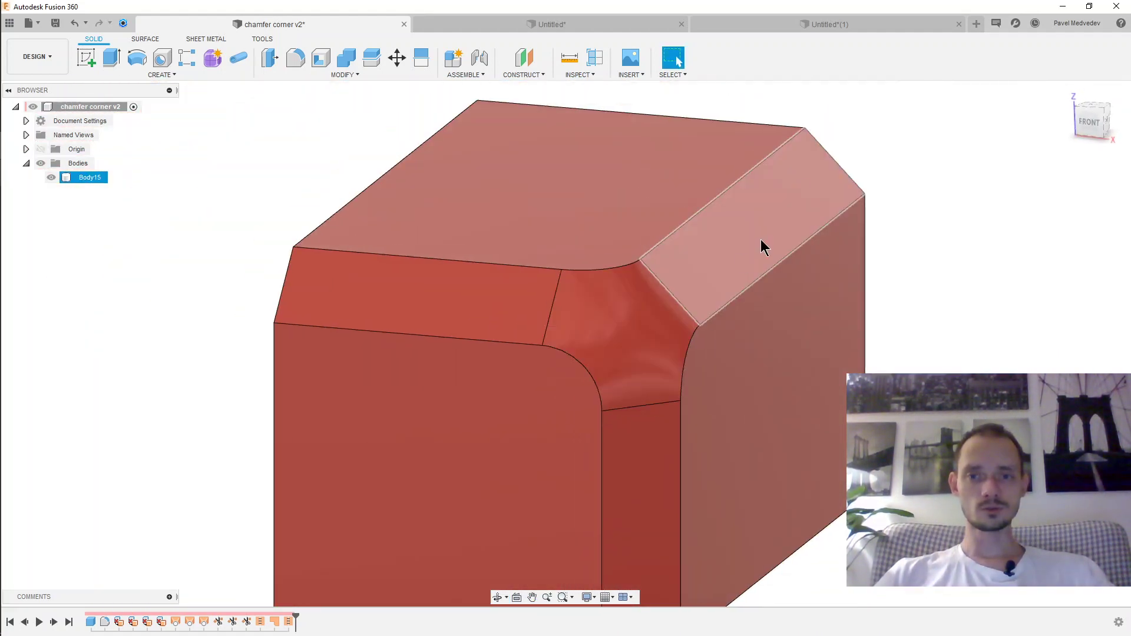
- Select the right chamfer face, dismiss its context menu, clear the selection and recentre the corner
left_click(679, 281)
right_click(679, 280)
left_click(914, 170)
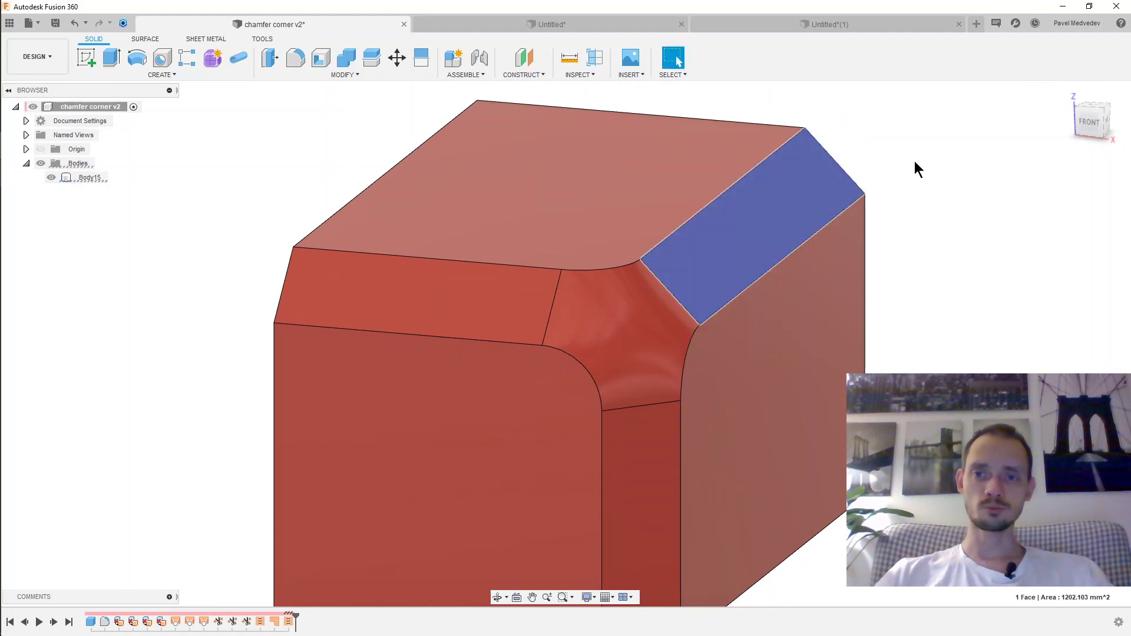
left_click(891, 157)
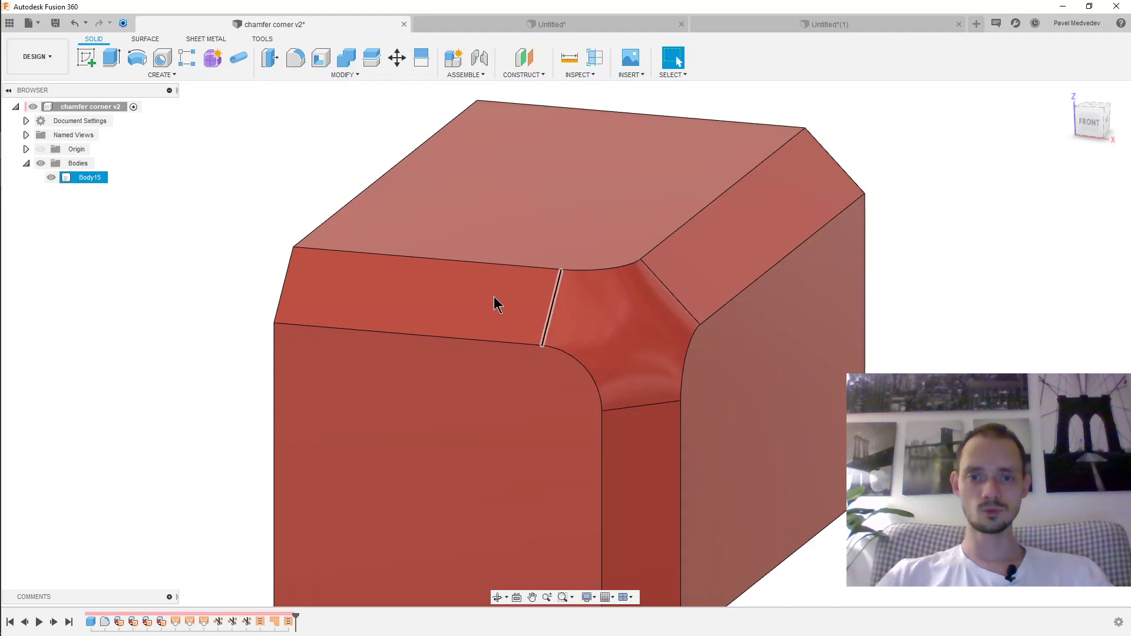
scroll(611, 301, "up", 2)
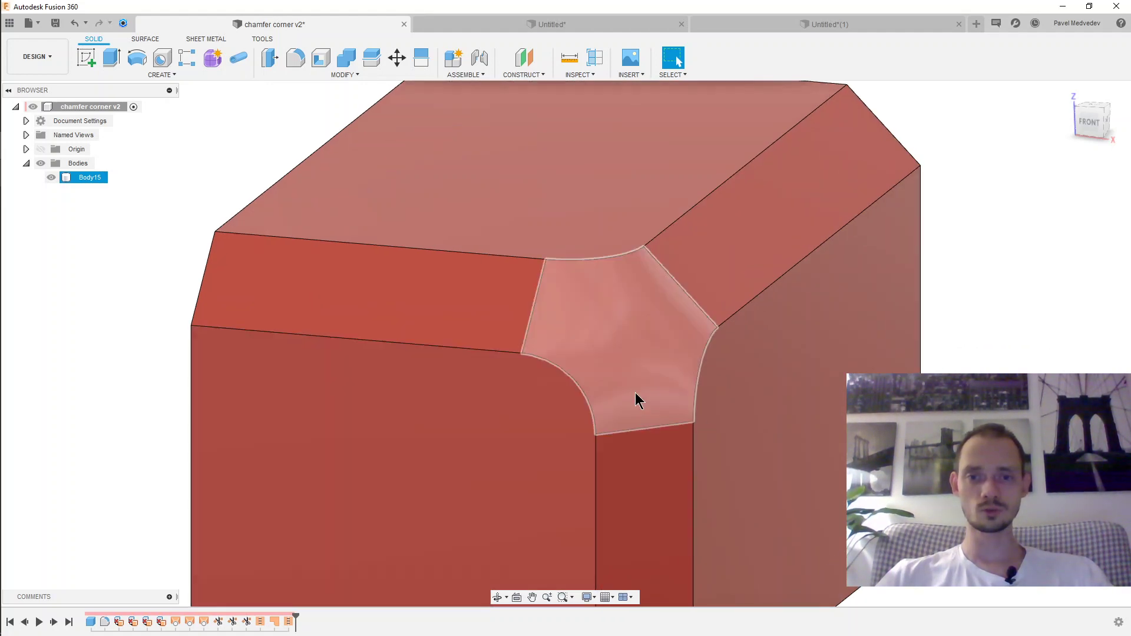
scroll(648, 331, "down", 3)
middle_click_drag(632, 331, 599, 298, "shift")
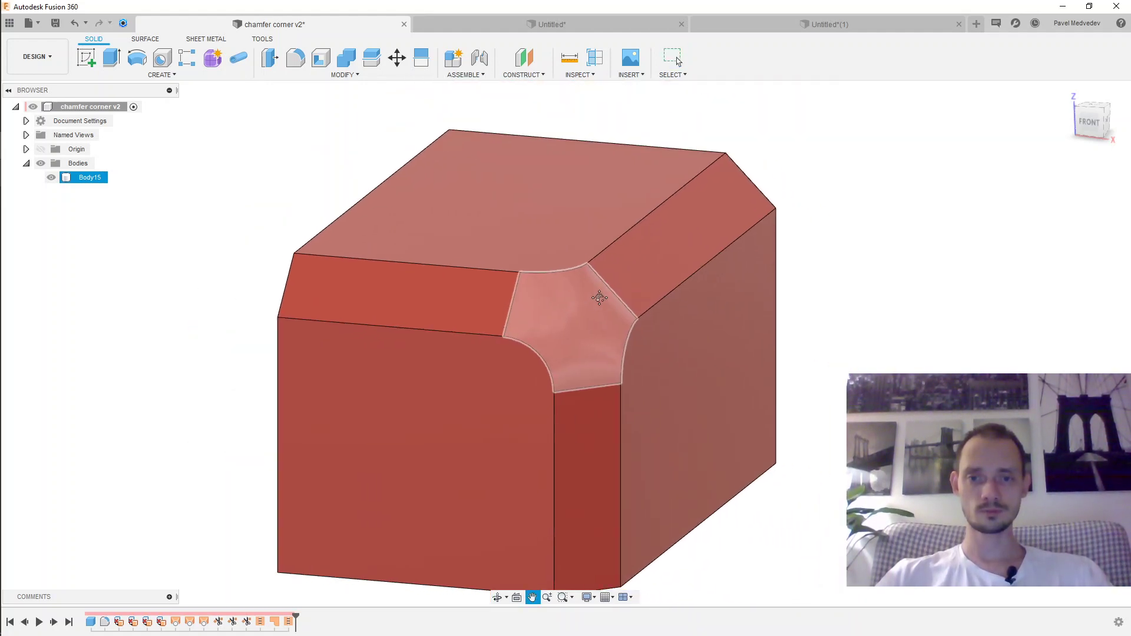
- Switch to the Untitled* design and orbit and pan its beige chamfered body
left_click(513, 27)
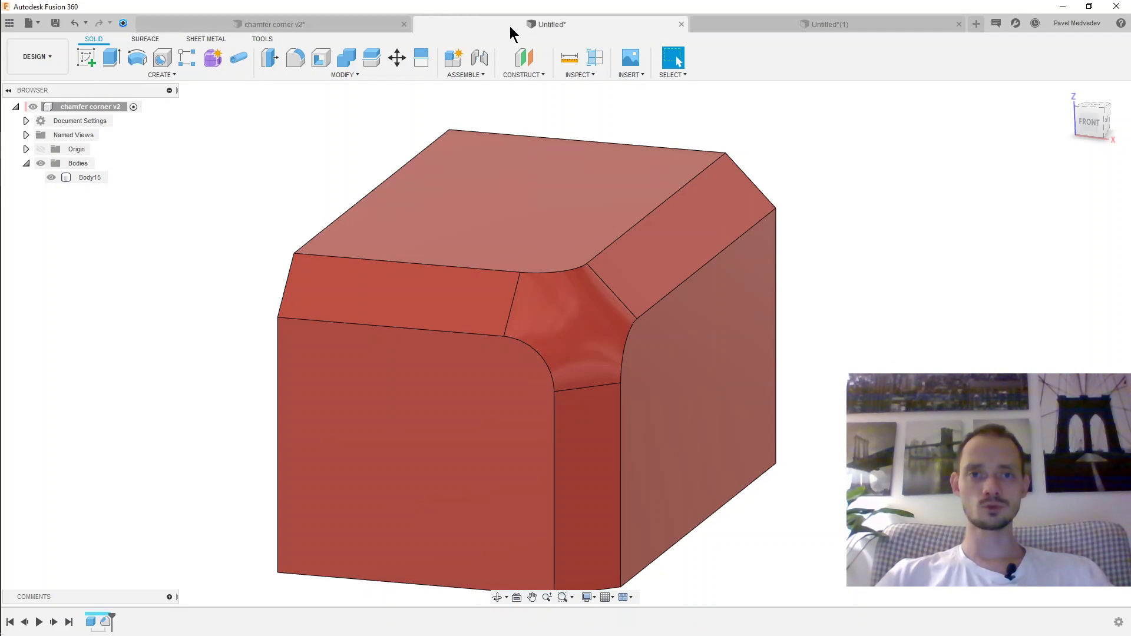
middle_click_drag(596, 321, 613, 313, "shift")
key("Escape")
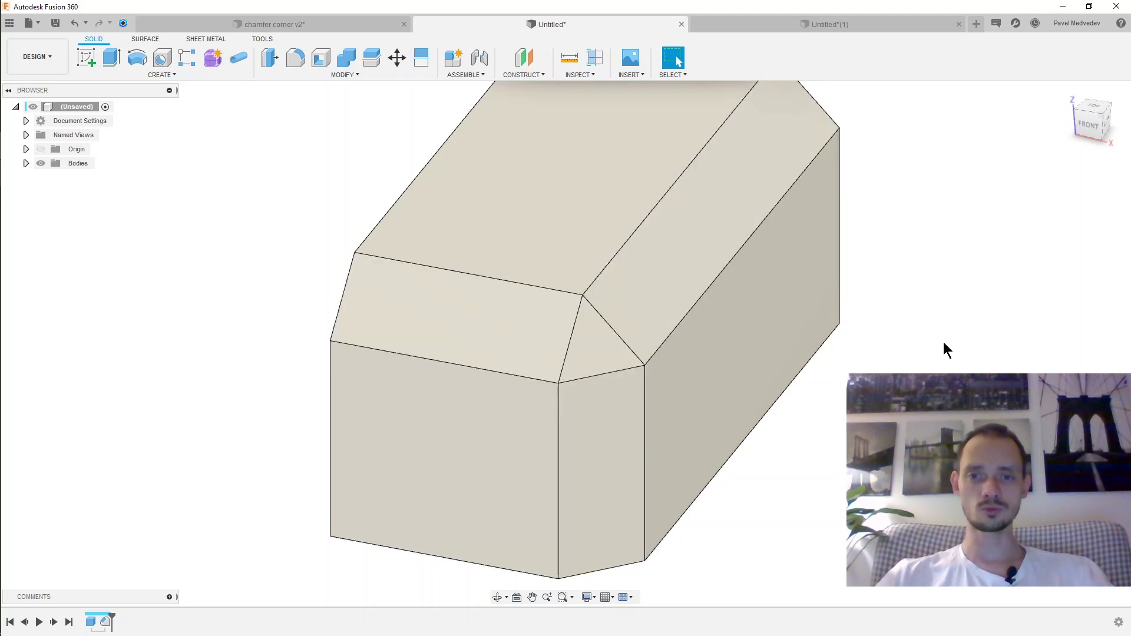
middle_click_drag(927, 235, 856, 238)
- Bring up the Untitled*(1) box design, zoomed in, with the SOLID modify tools
left_click(809, 26)
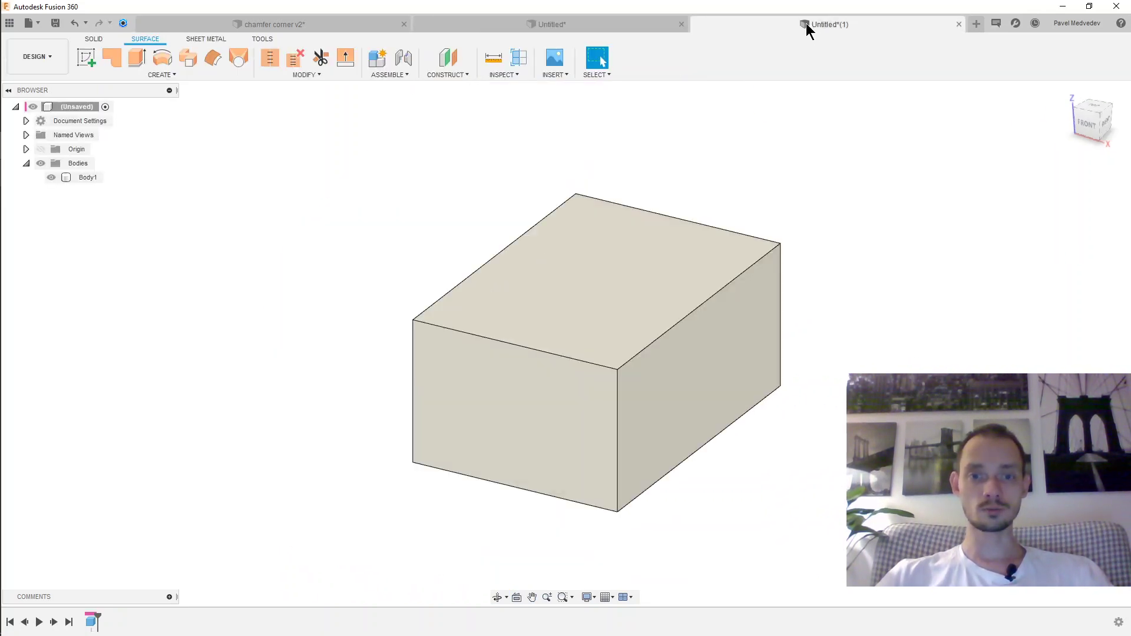
scroll(707, 295, "up", 2)
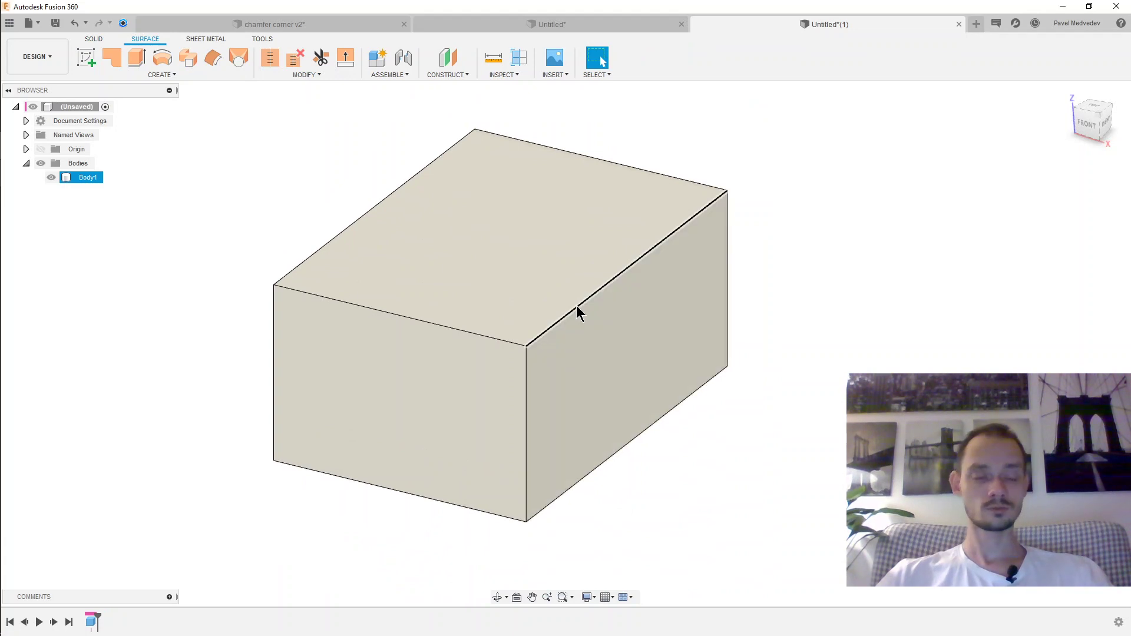
left_click(99, 40)
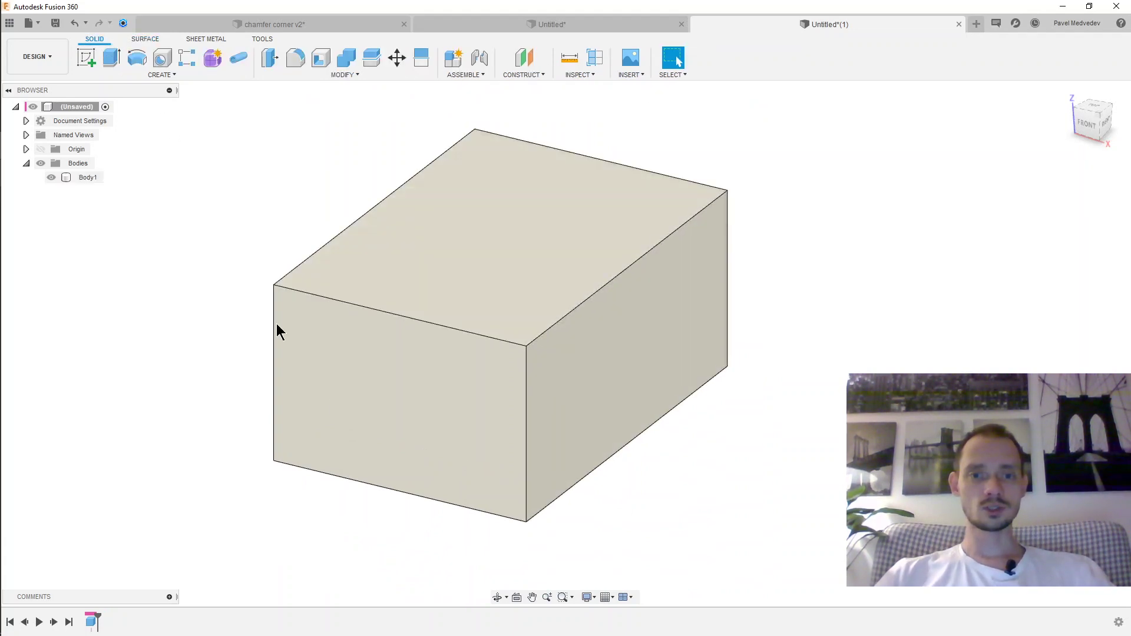
left_click(304, 77)
- Fillet the three front-top corner edges at 22.50 mm, keeping the Setback corner type over Rolling Ball
left_click(285, 103)
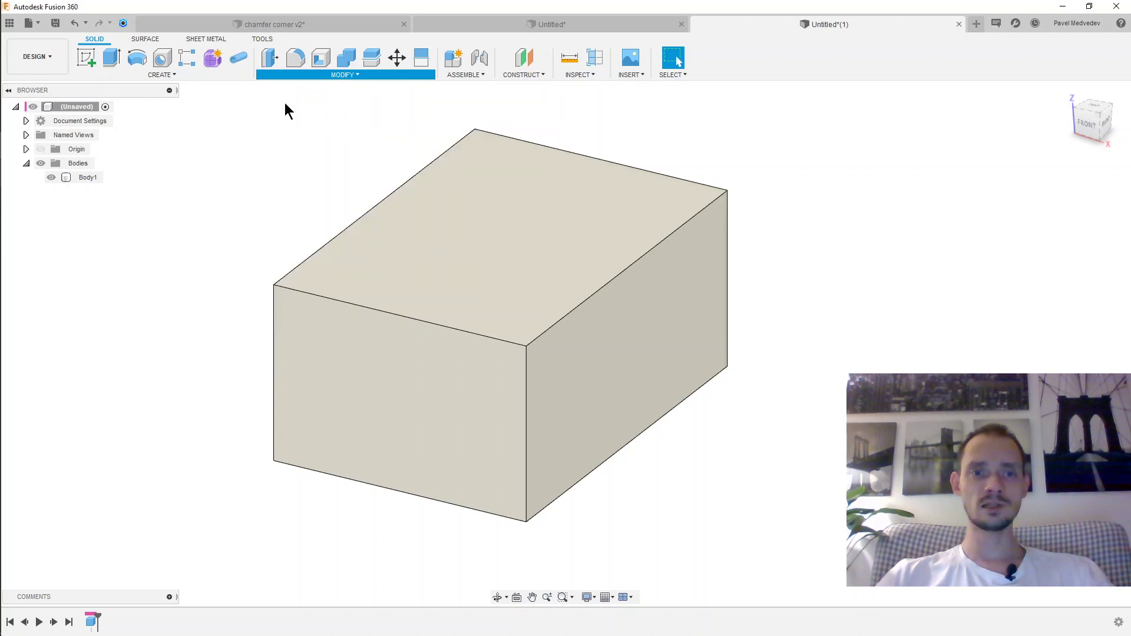
left_click(464, 333)
left_click(527, 366)
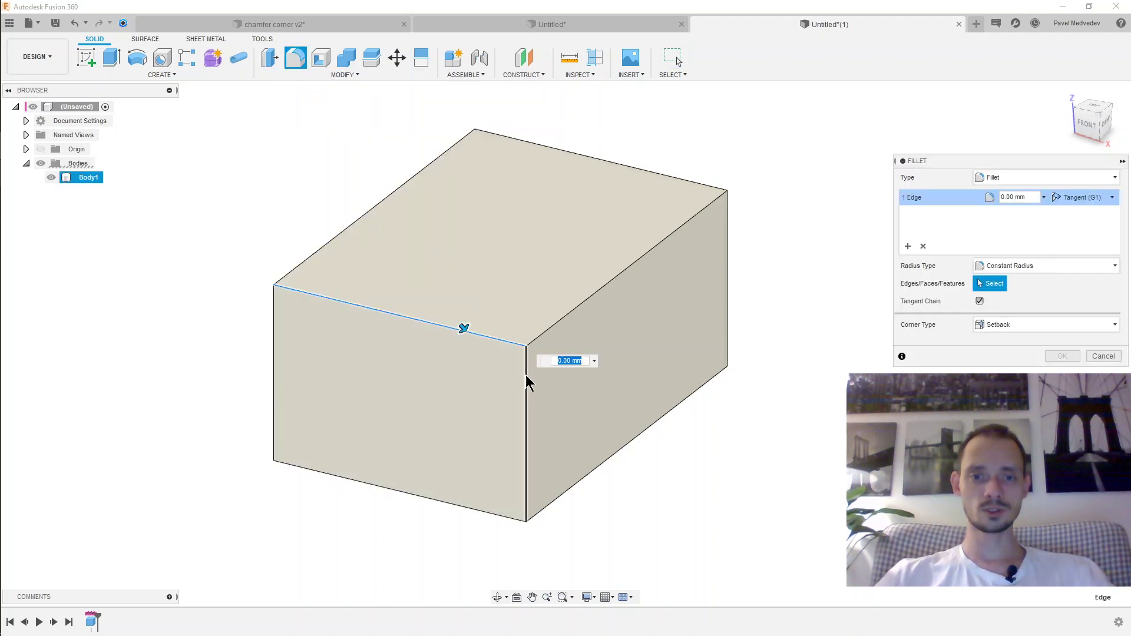
left_click(542, 339)
left_click_drag(545, 328, 519, 347)
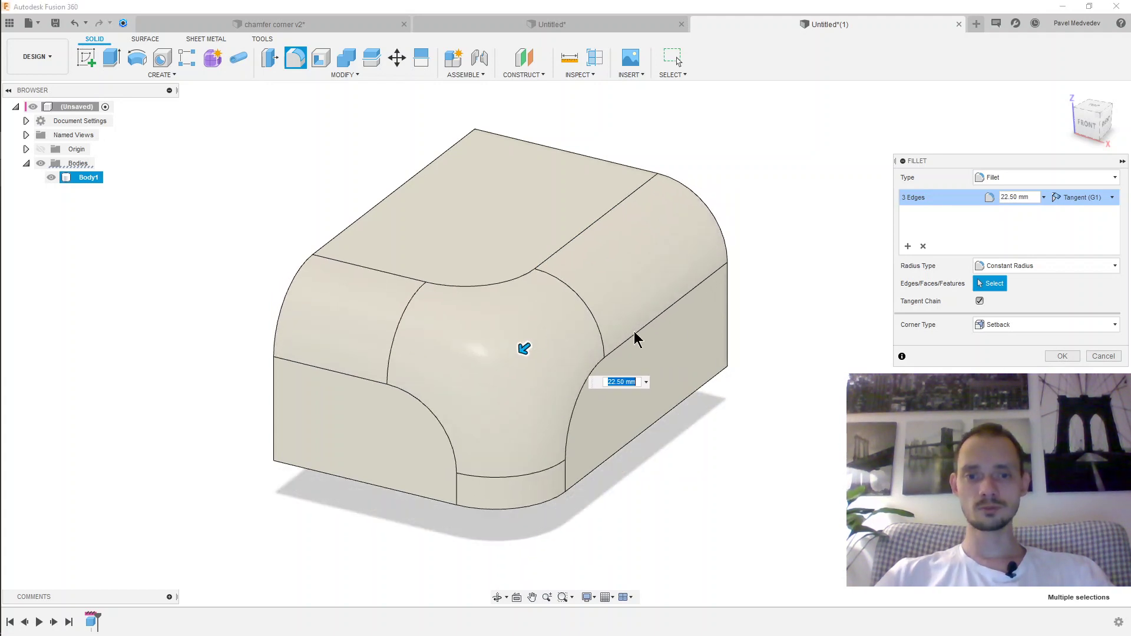
left_click(1097, 326)
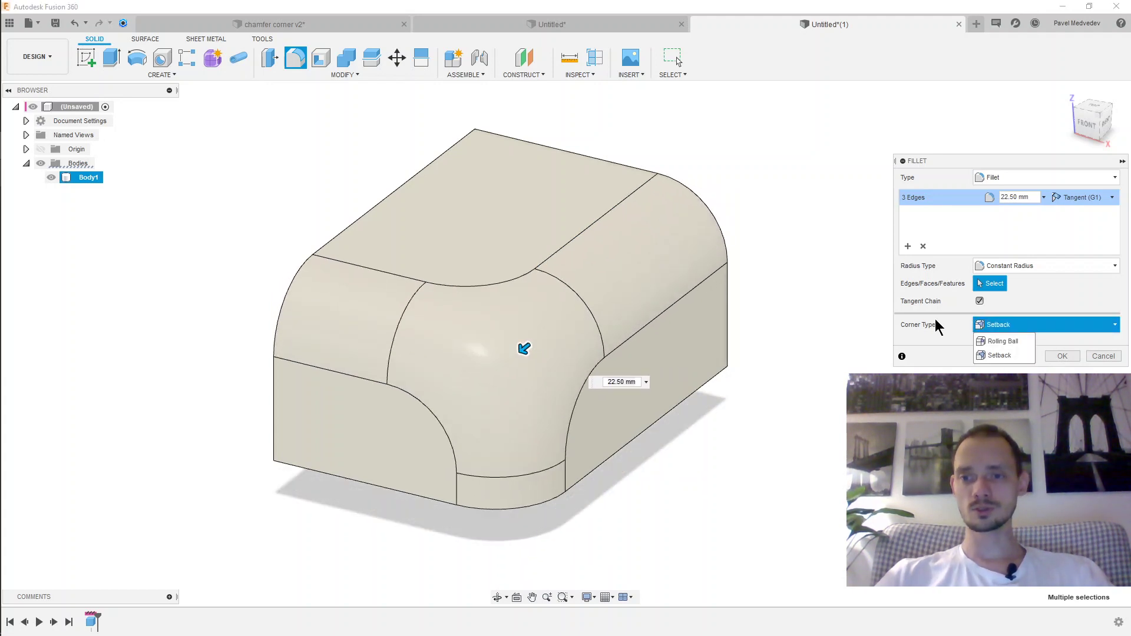
left_click(1001, 342)
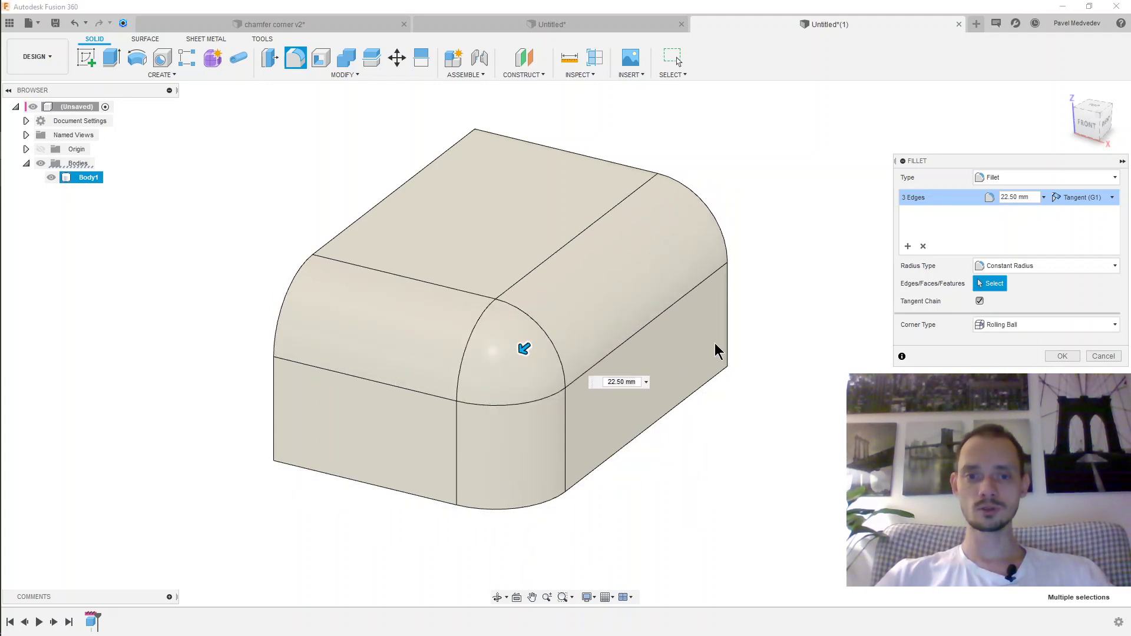
left_click(1060, 326)
left_click(1002, 356)
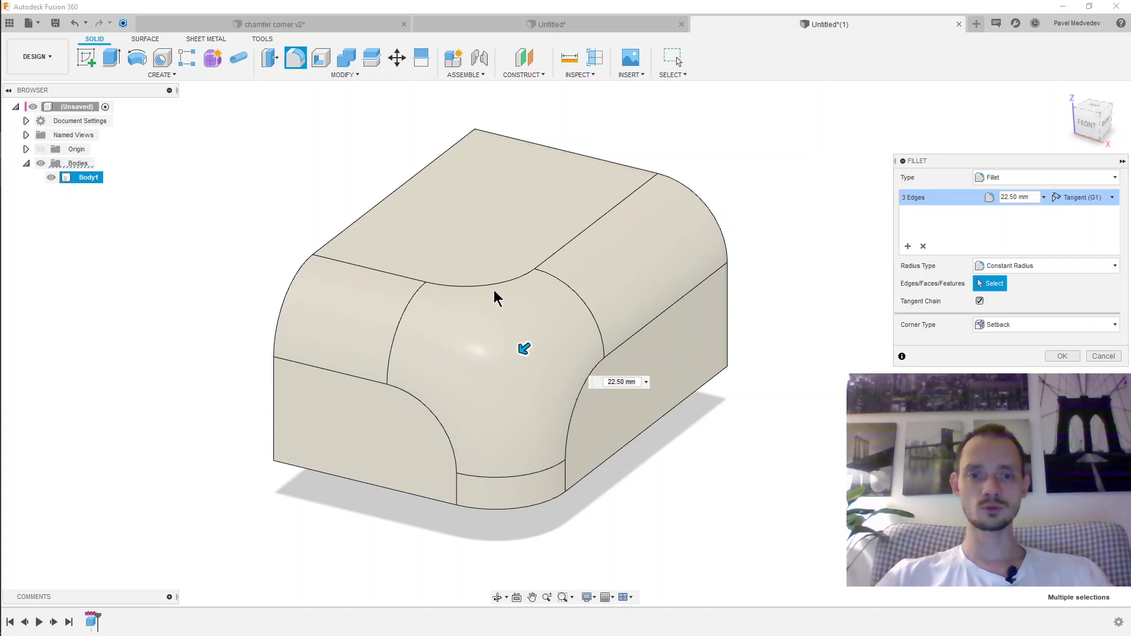
left_click(1061, 357)
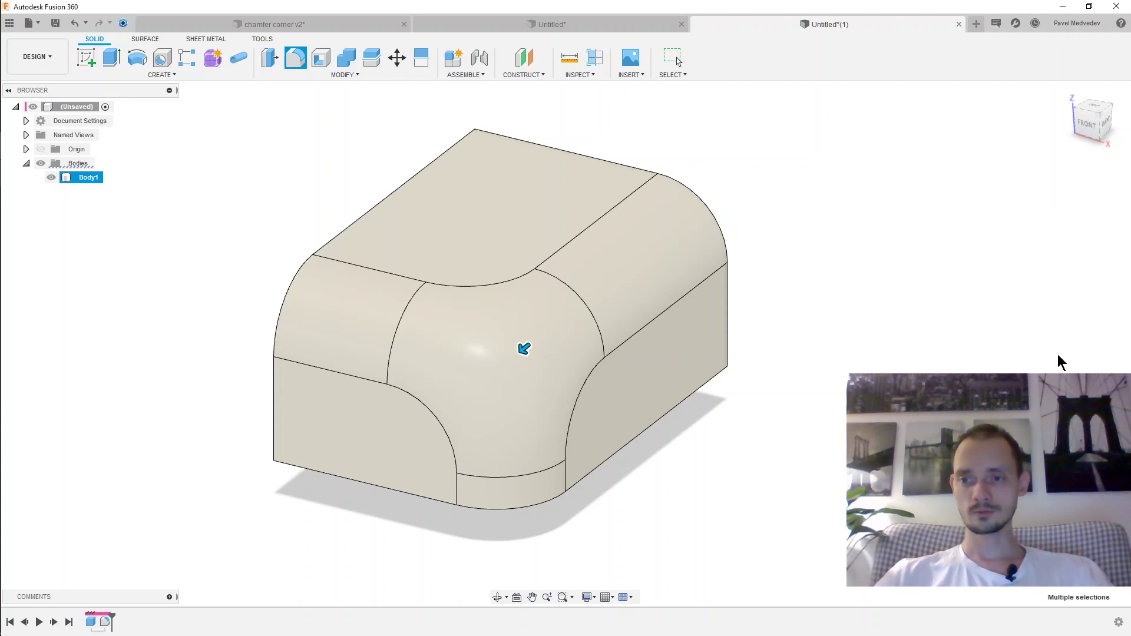
- In the Surface workspace, delete the two side fillet faces, the corner blend and the bottom strip
key("Escape")
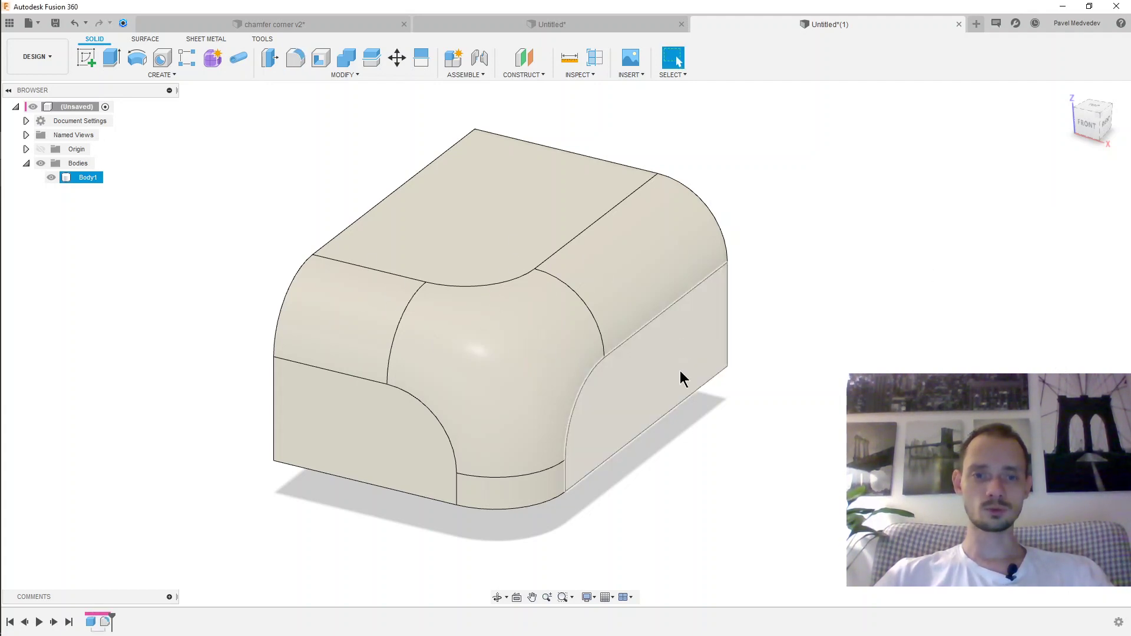
left_click(145, 39)
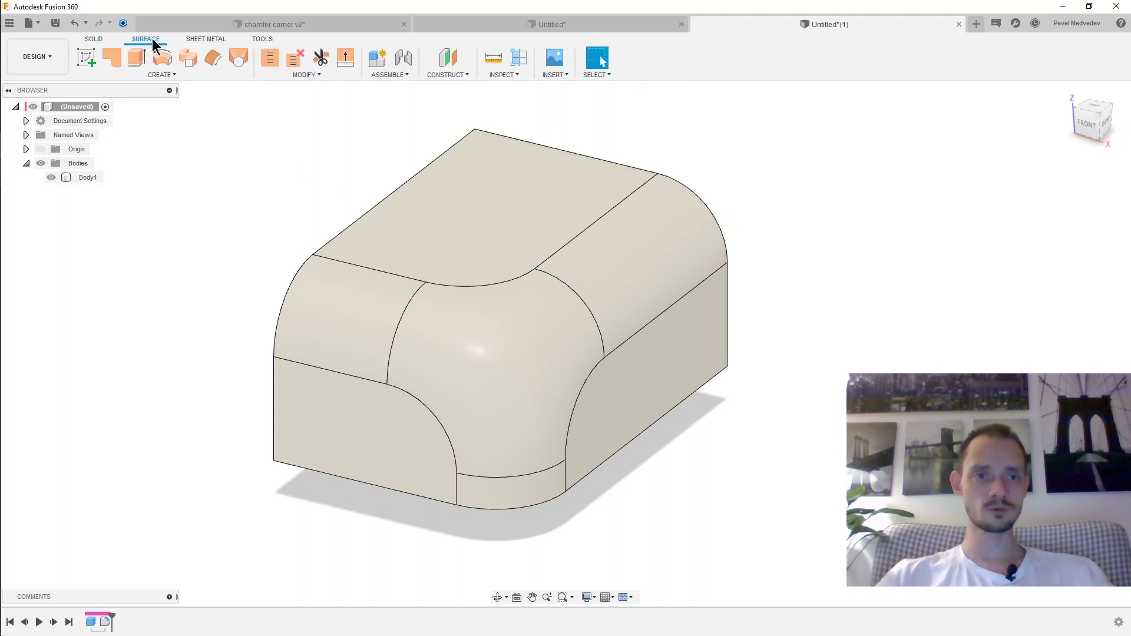
left_click(402, 304)
left_click(484, 362)
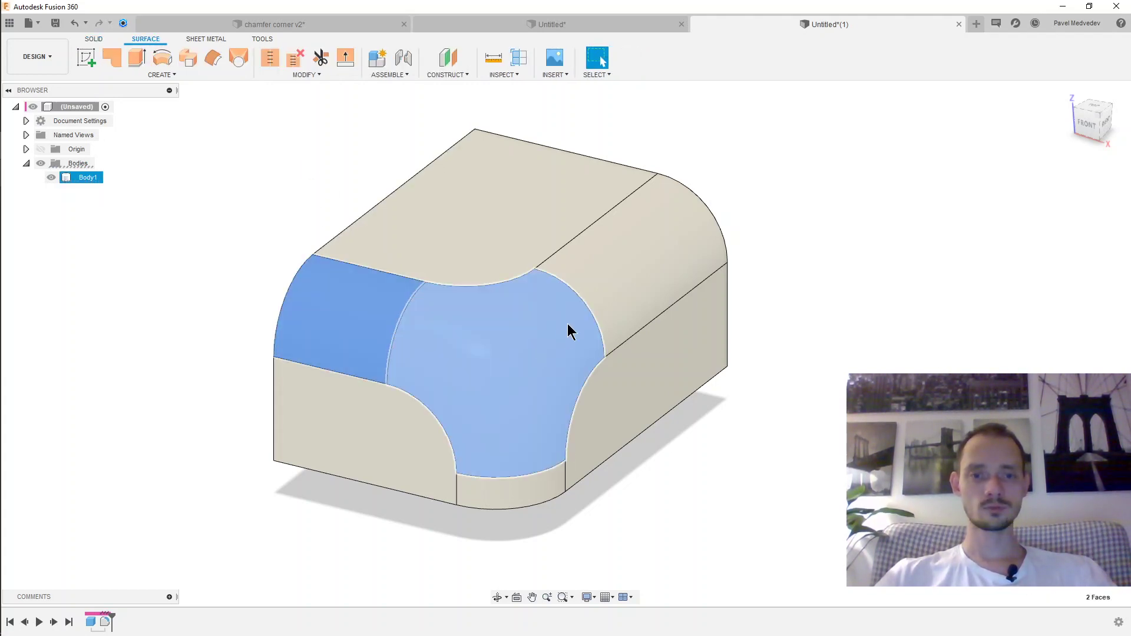
left_click(610, 285)
left_click(518, 498)
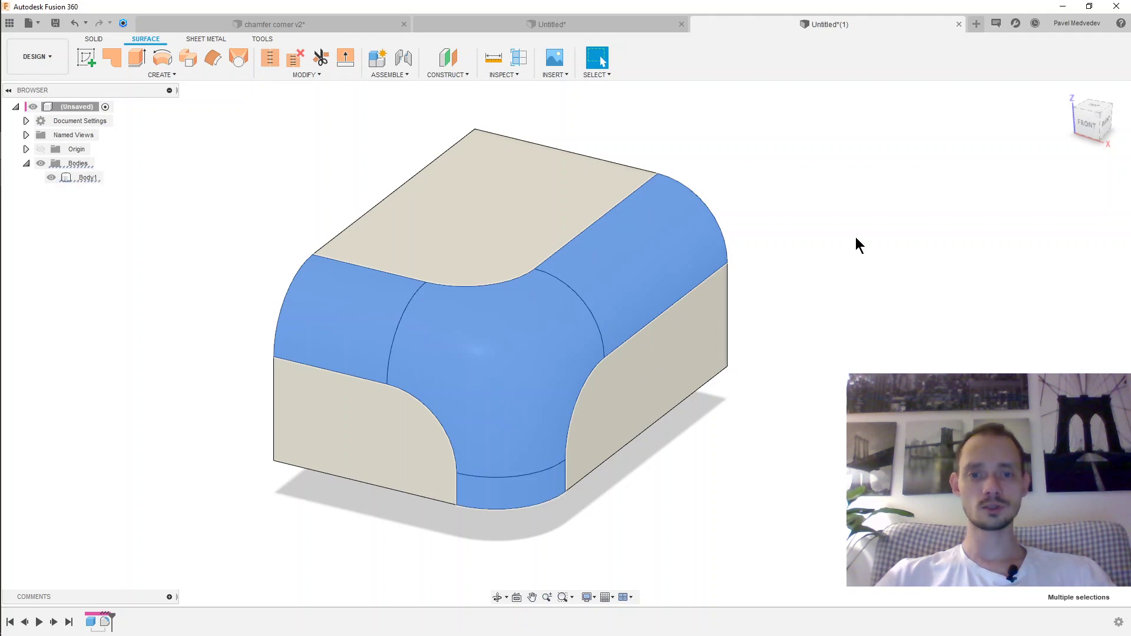
key("Delete")
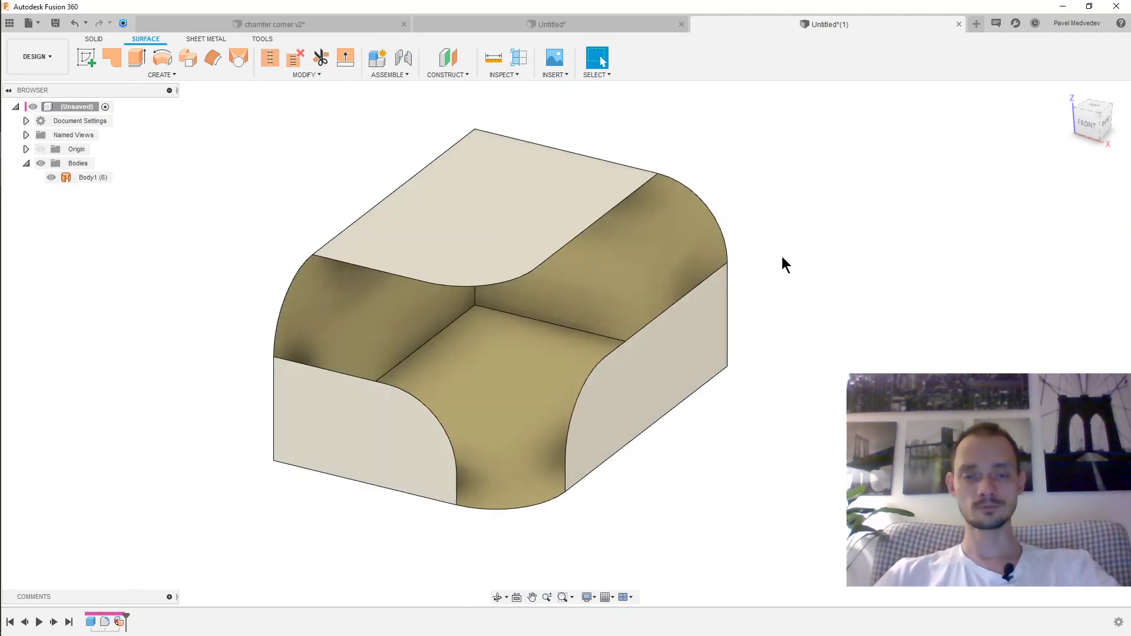
middle_click_drag(783, 256, 848, 284)
mouse_move(855, 343)
middle_mouse_down("shift")
mouse_move(871, 316)
mouse_move(844, 344)
middle_mouse_up("shift")
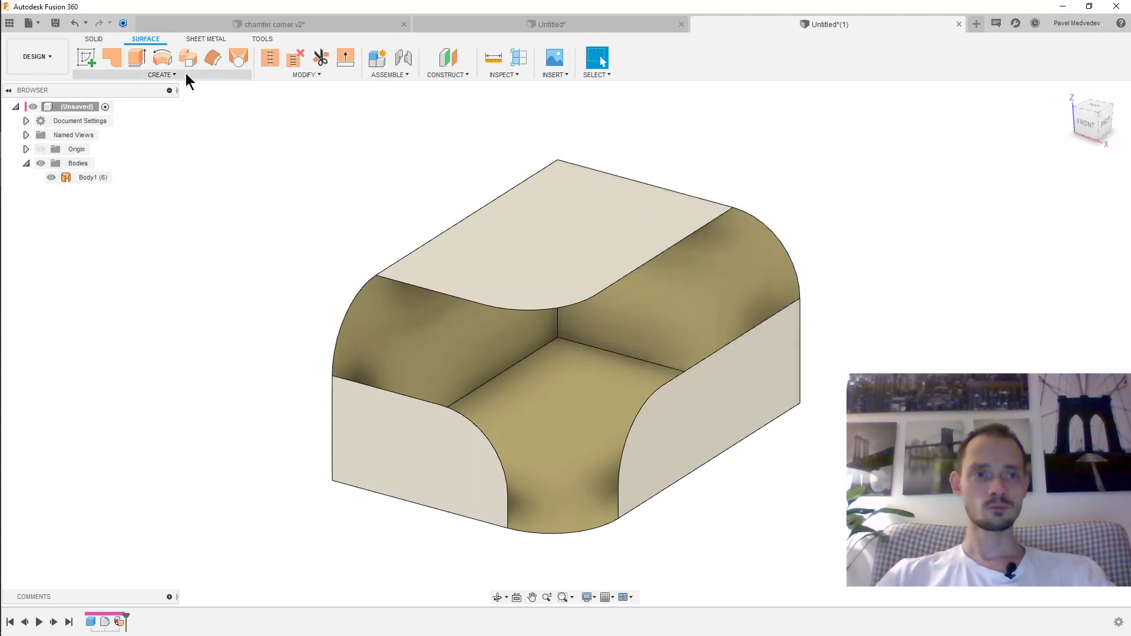
- Loft a chamfer surface between the top face's edge and the side face's edge
left_click(239, 57)
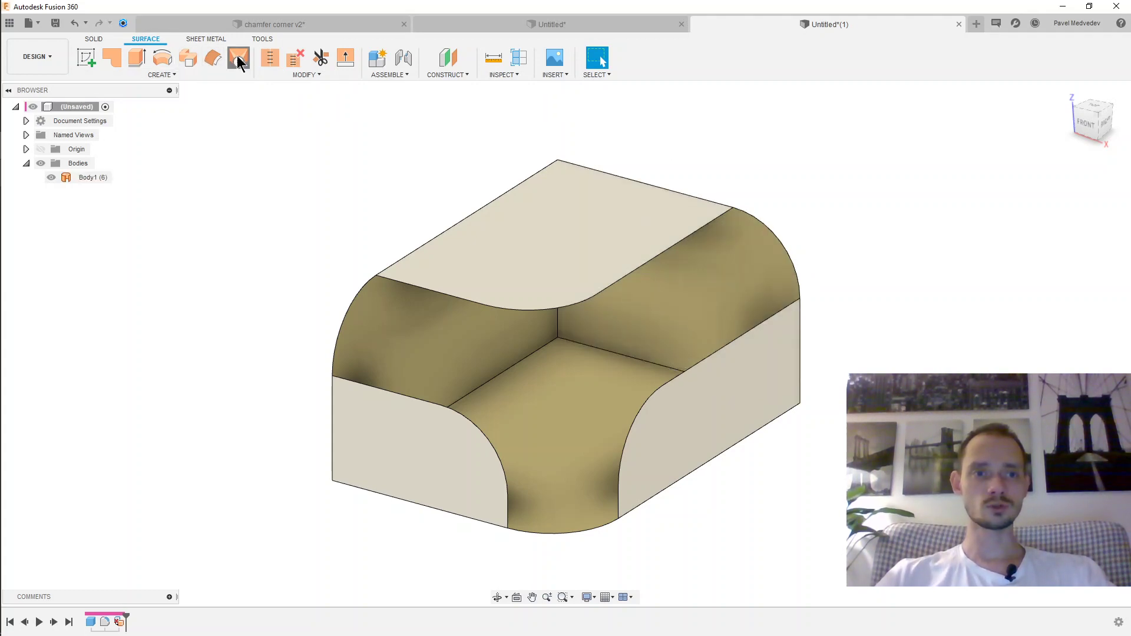
scroll(648, 276, "up", 3)
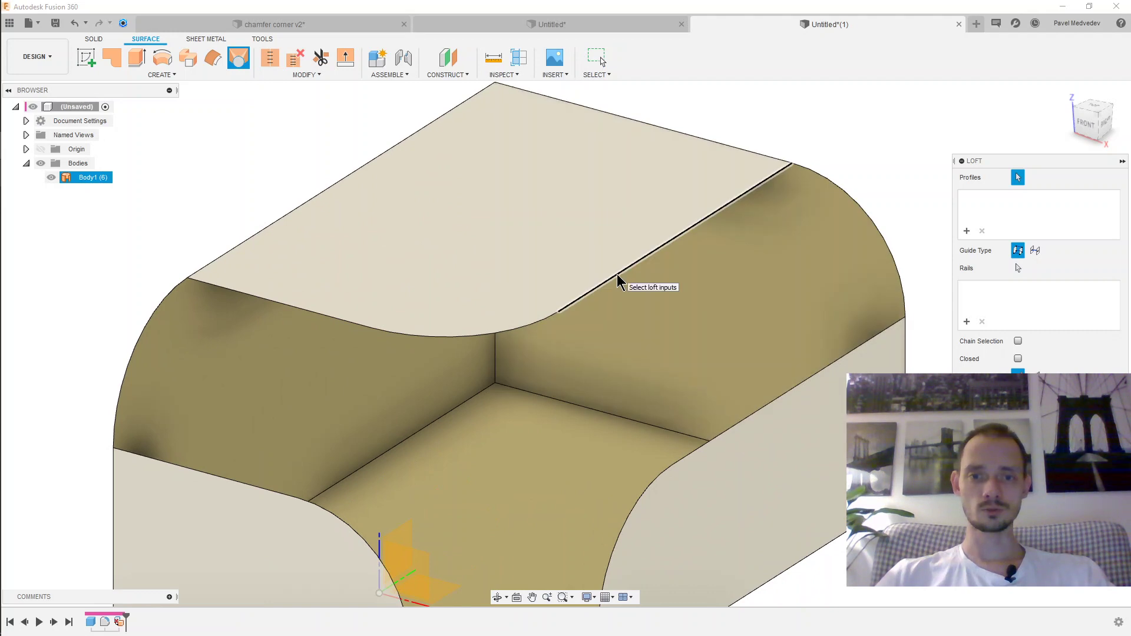
left_click(594, 293)
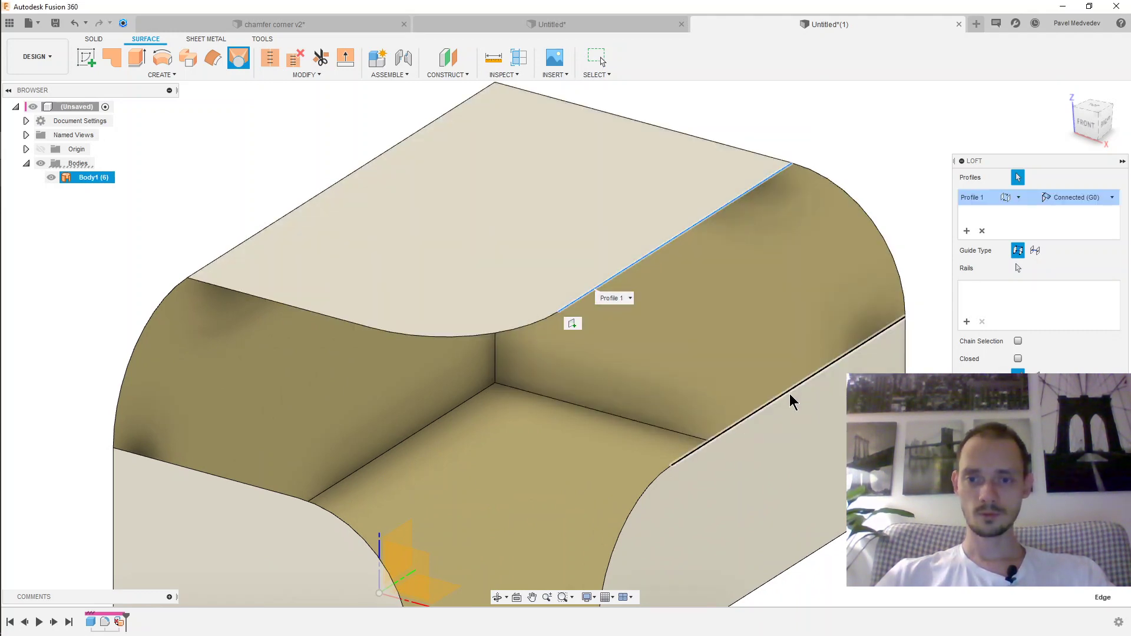
left_click(789, 392)
left_click(1061, 407)
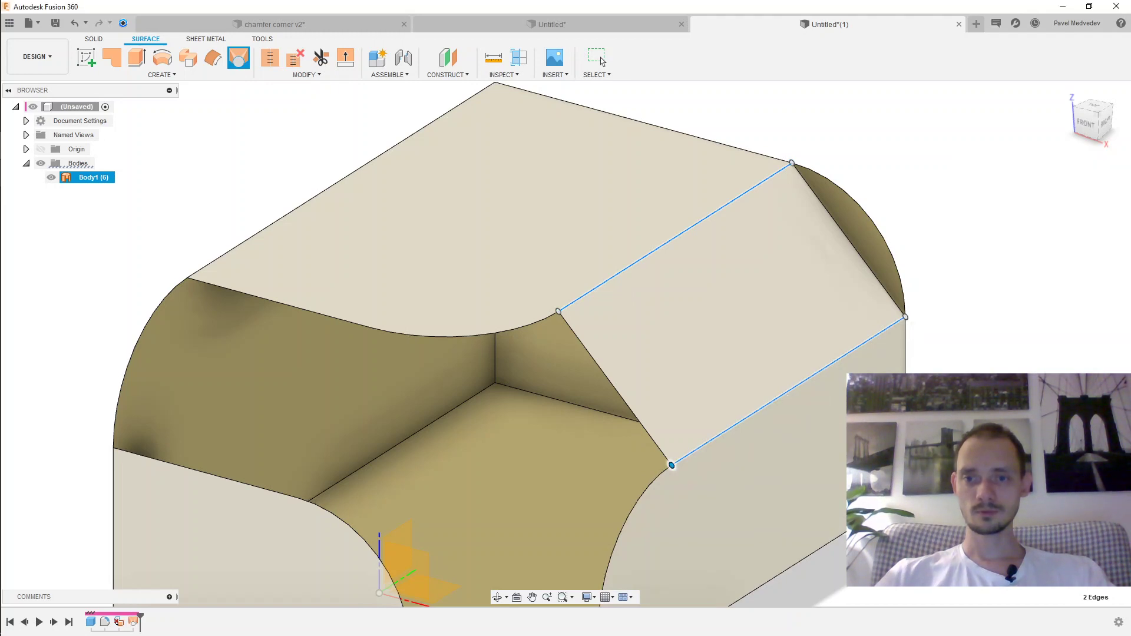
scroll(960, 429, "down", 3)
- Loft a second chamfer surface between the upper and lower left edges
key("Return")
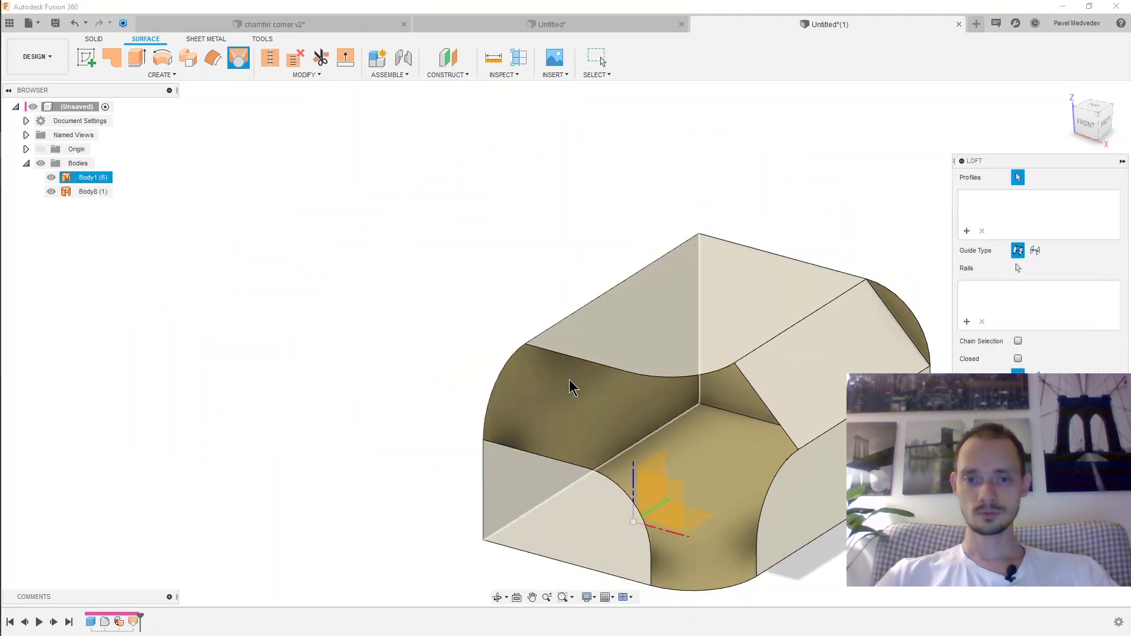
left_click(581, 367)
left_click(554, 461)
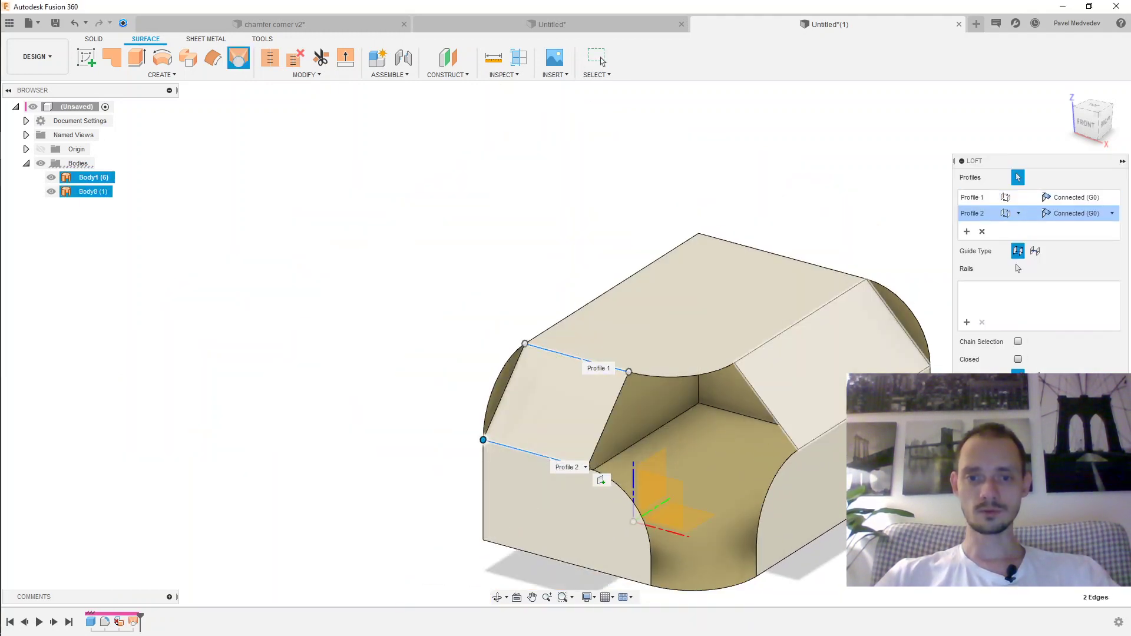
key("Return")
key("Return")
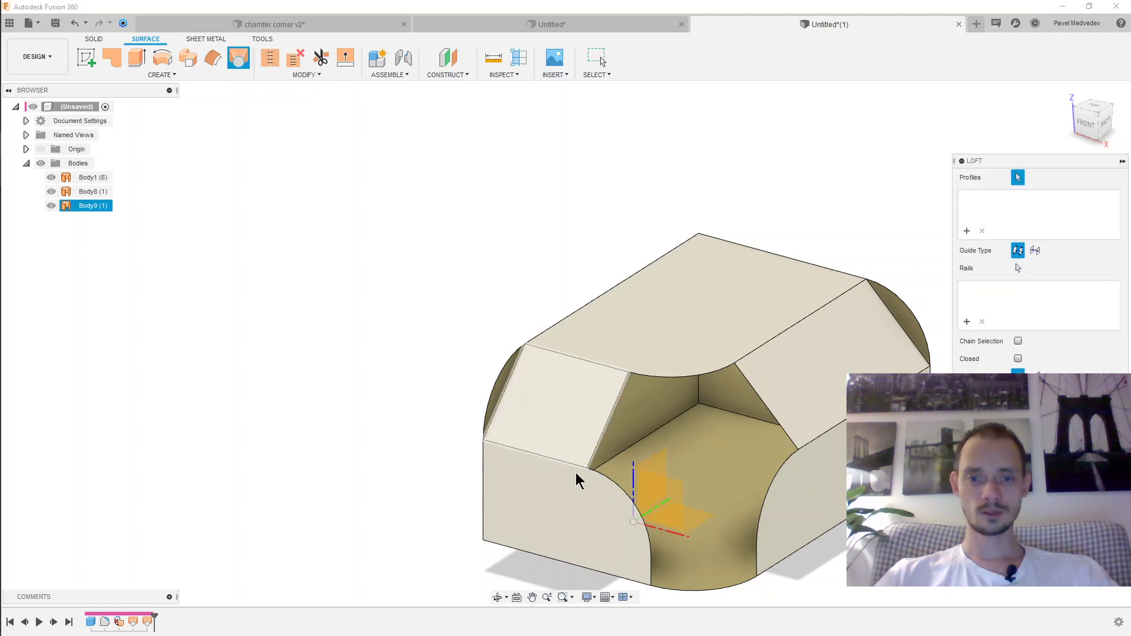
- Loft the bottom chamfer surface across the two bottom edges, then inspect the three patches
left_click(651, 563)
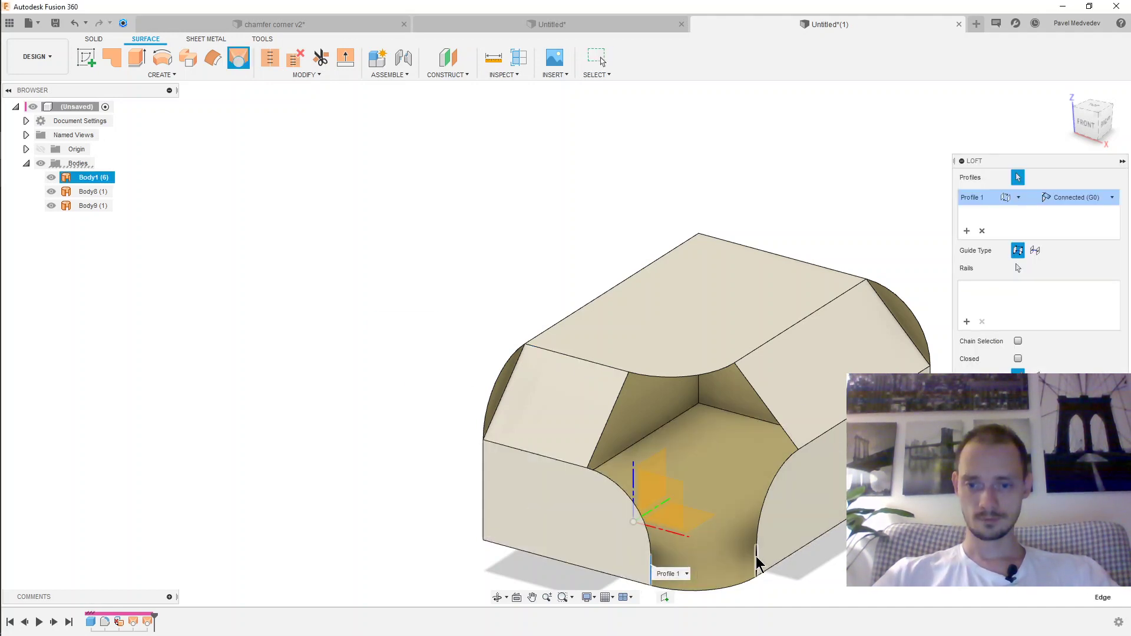
left_click(756, 560)
key("Return")
middle_click_drag(915, 369, 776, 247)
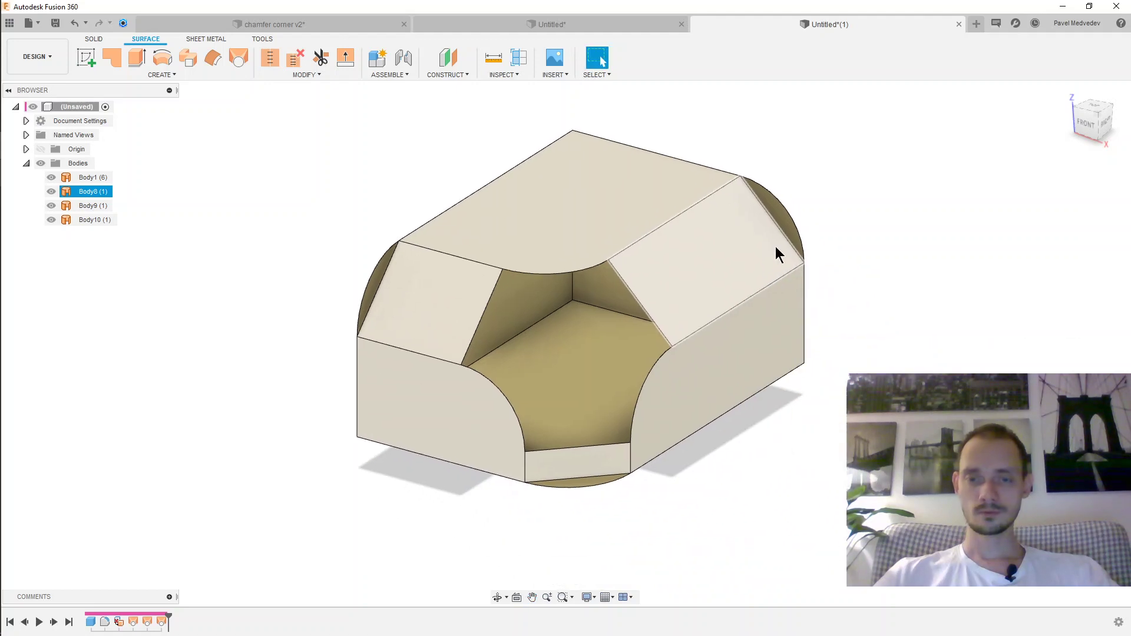
scroll(826, 236, "up", 3)
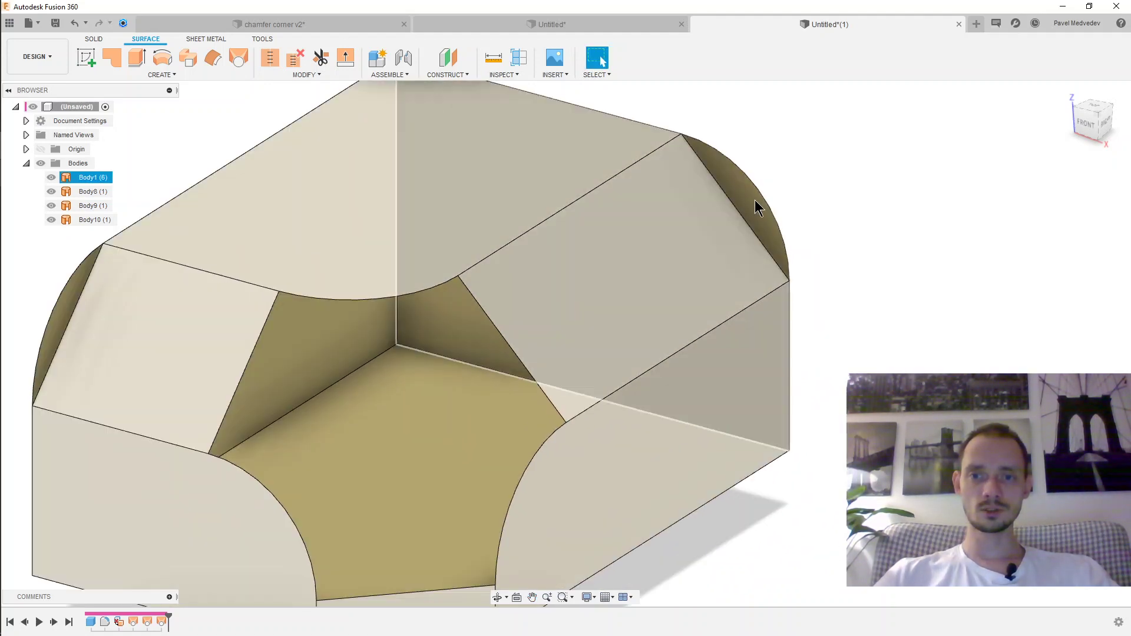
scroll(749, 189, "down", 2)
scroll(744, 186, "up", 2)
scroll(793, 278, "down", 4)
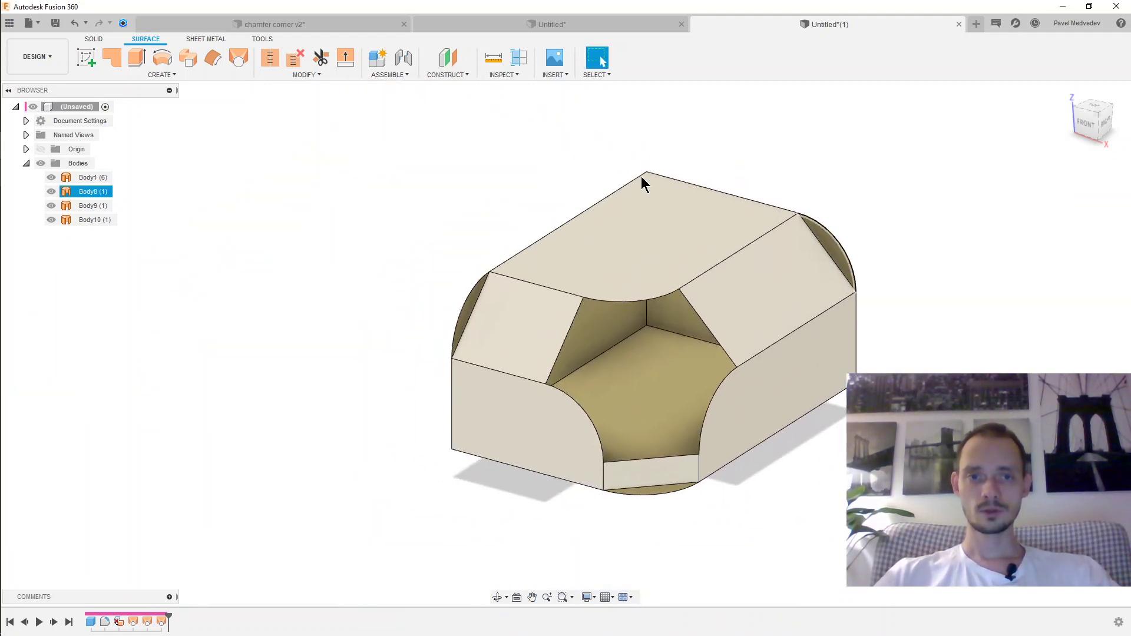
- Trim away the curved face beyond the right chamfer face, using that chamfer as the cutter
left_click(319, 63)
scroll(867, 273, "up", 2)
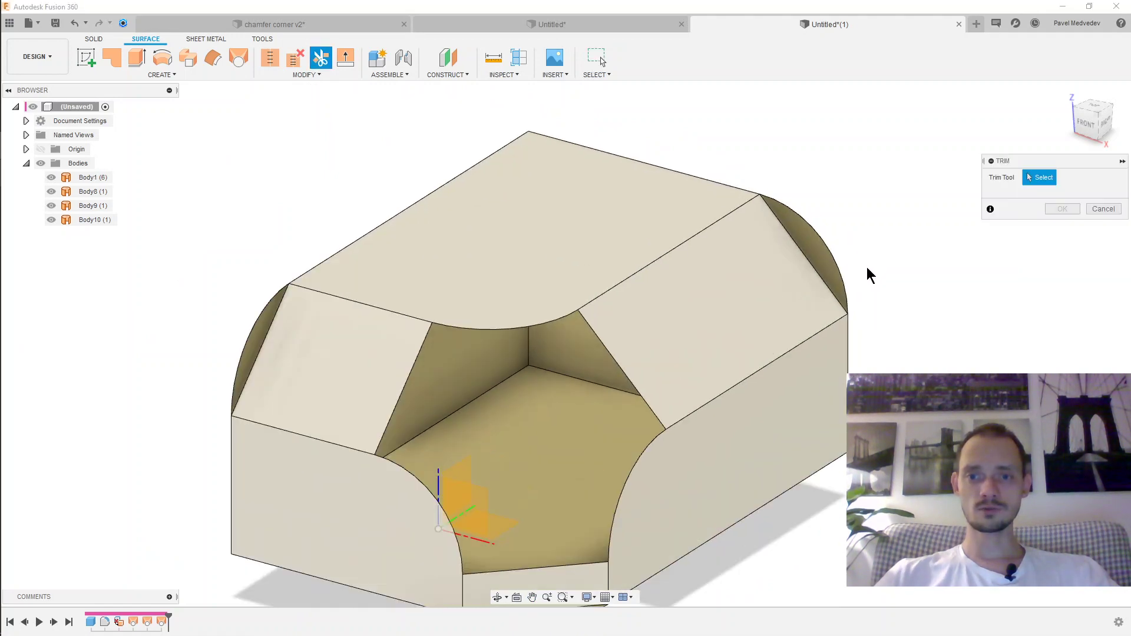
scroll(747, 301, "up", 2)
left_click(748, 313)
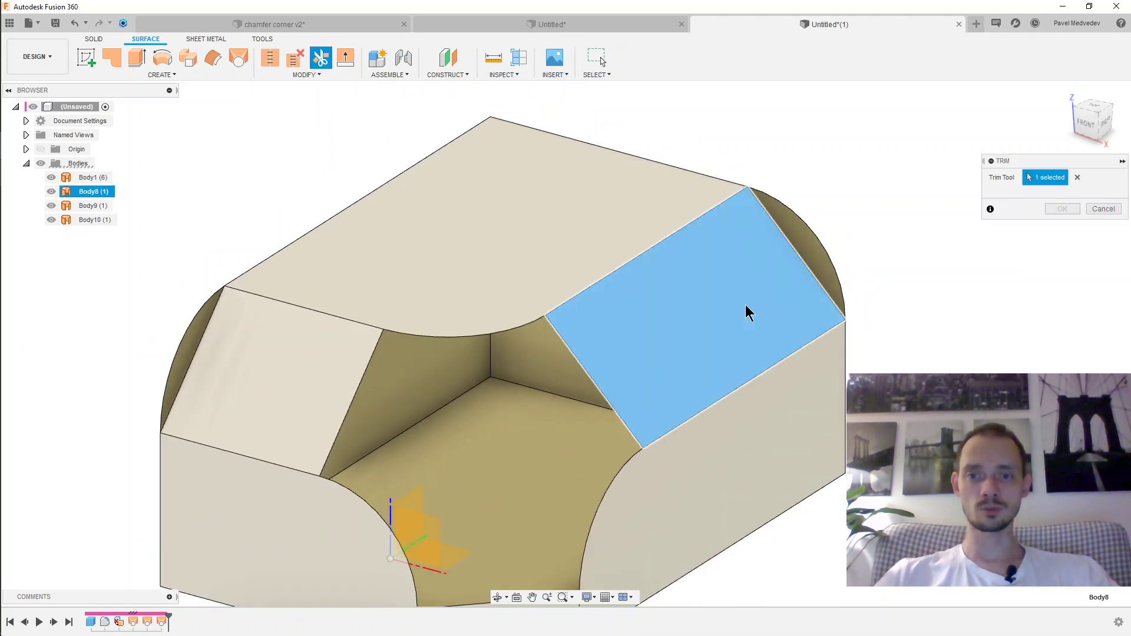
left_click(819, 255)
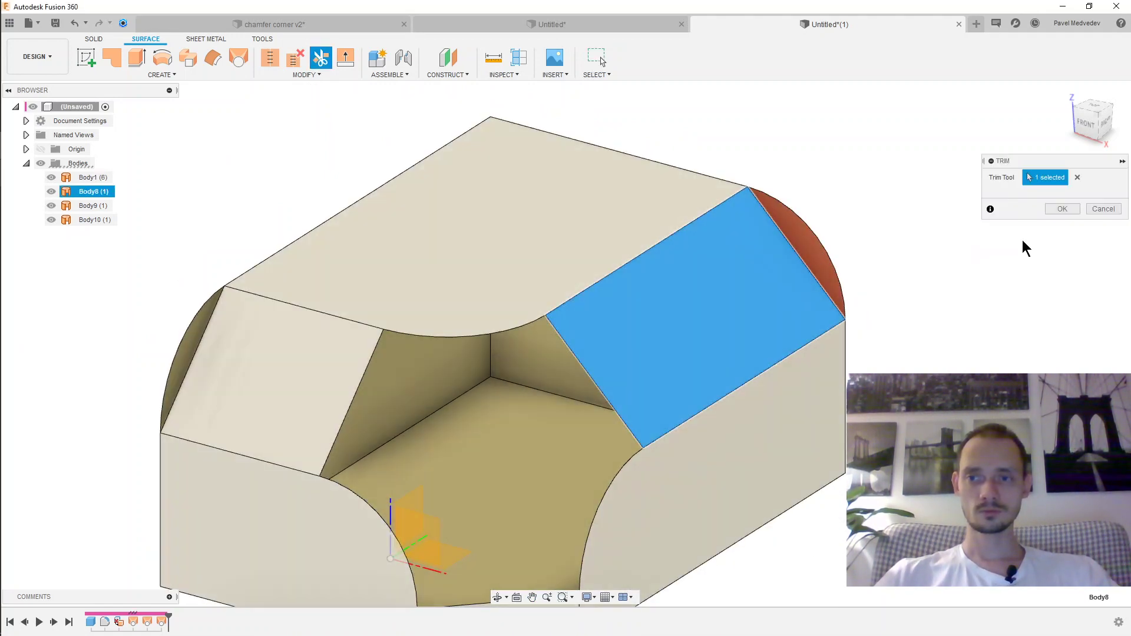
left_click(1062, 209)
middle_click_drag(1048, 233, 972, 134)
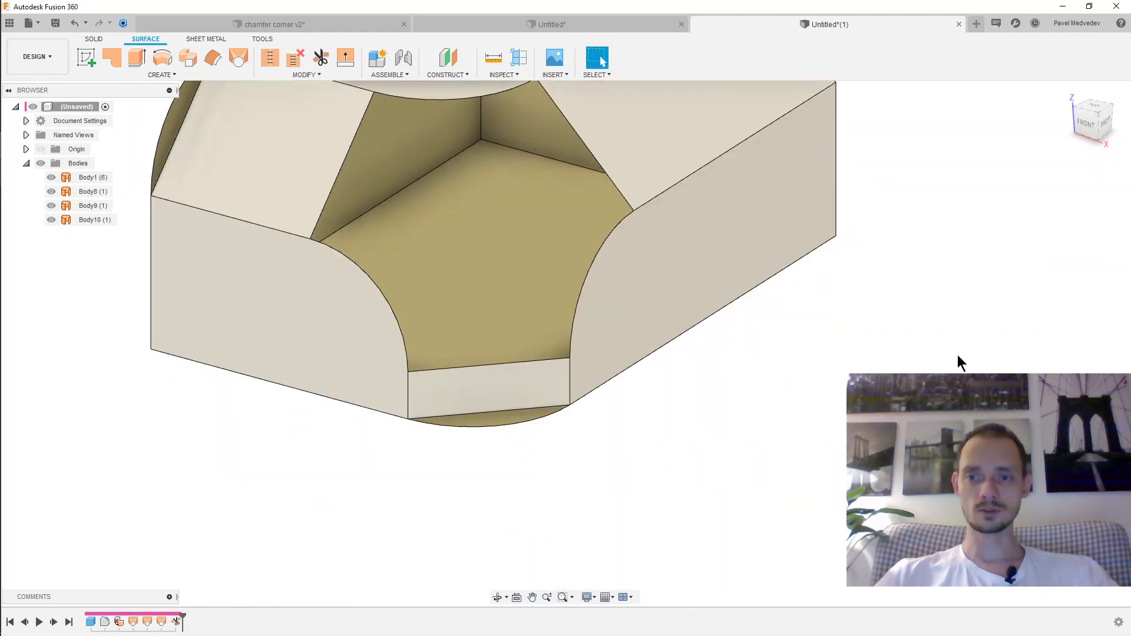
- Trim away the curved face below the bottom chamfer face
key("t")
left_click(493, 392)
left_click(502, 424)
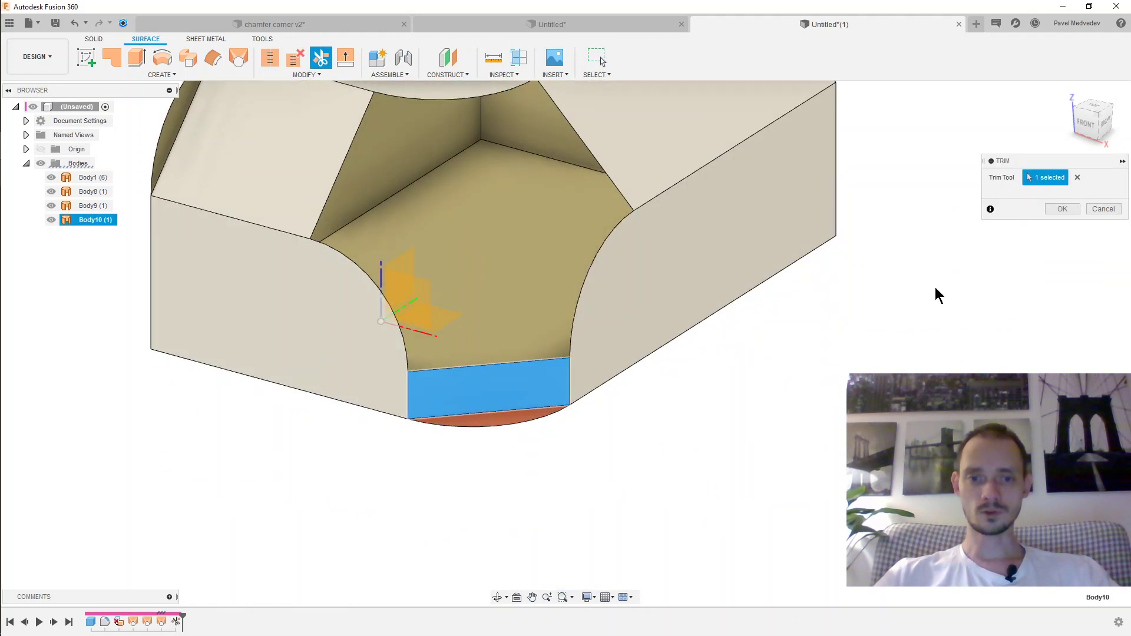
left_click(1062, 209)
middle_click_drag(909, 362, 1068, 508)
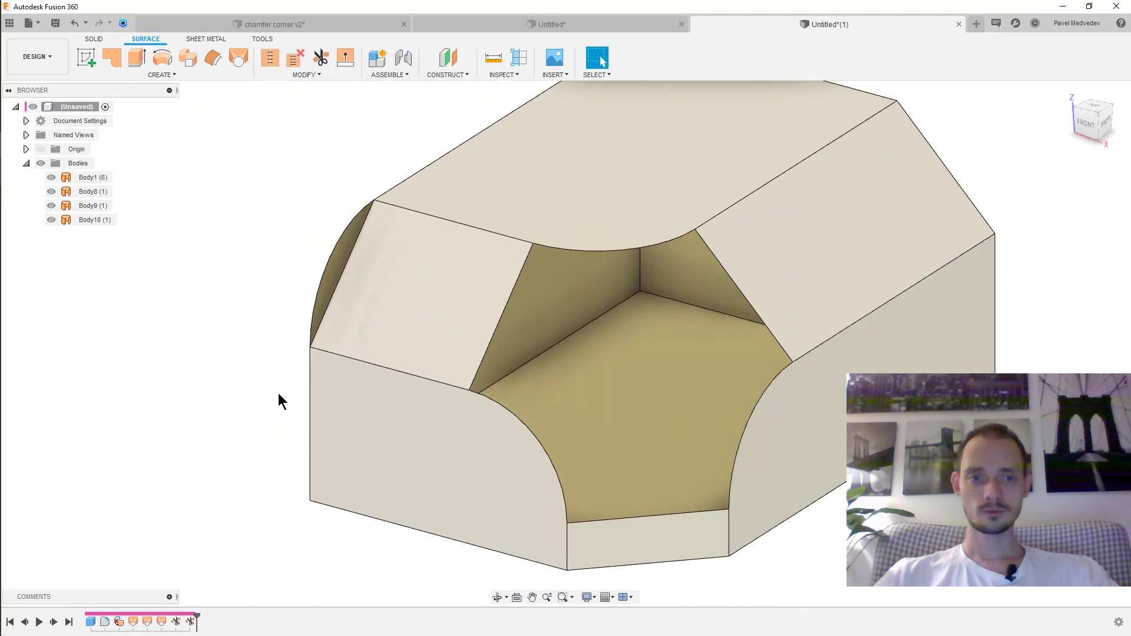
- Trim the surface beyond the left chamfer face and re-centre the model
key("t")
left_click(412, 298)
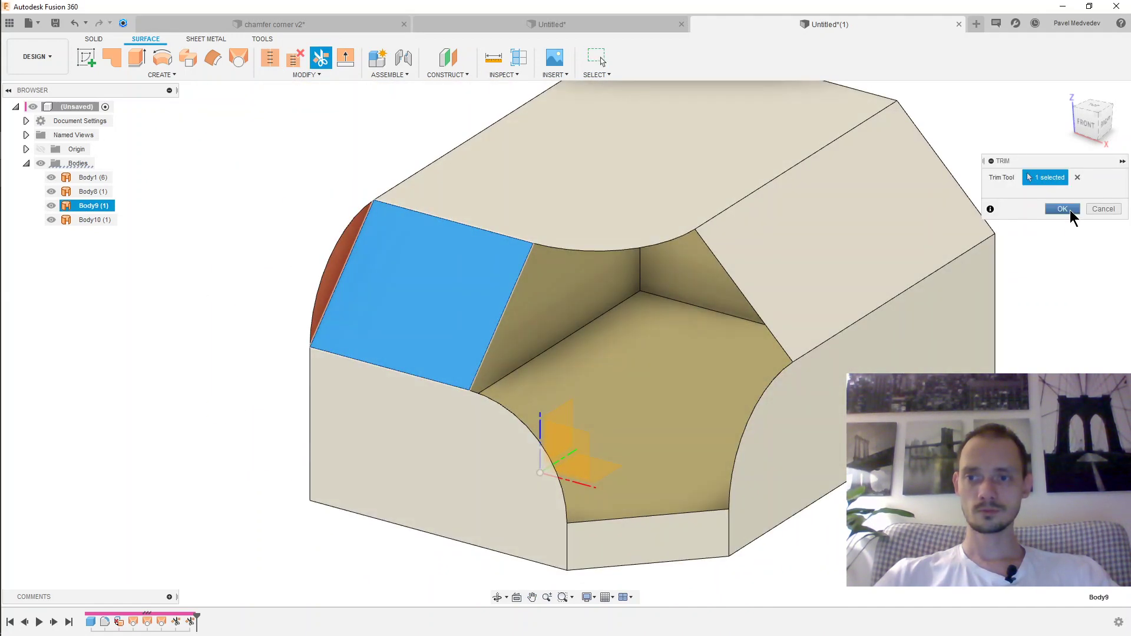
left_click(1071, 213)
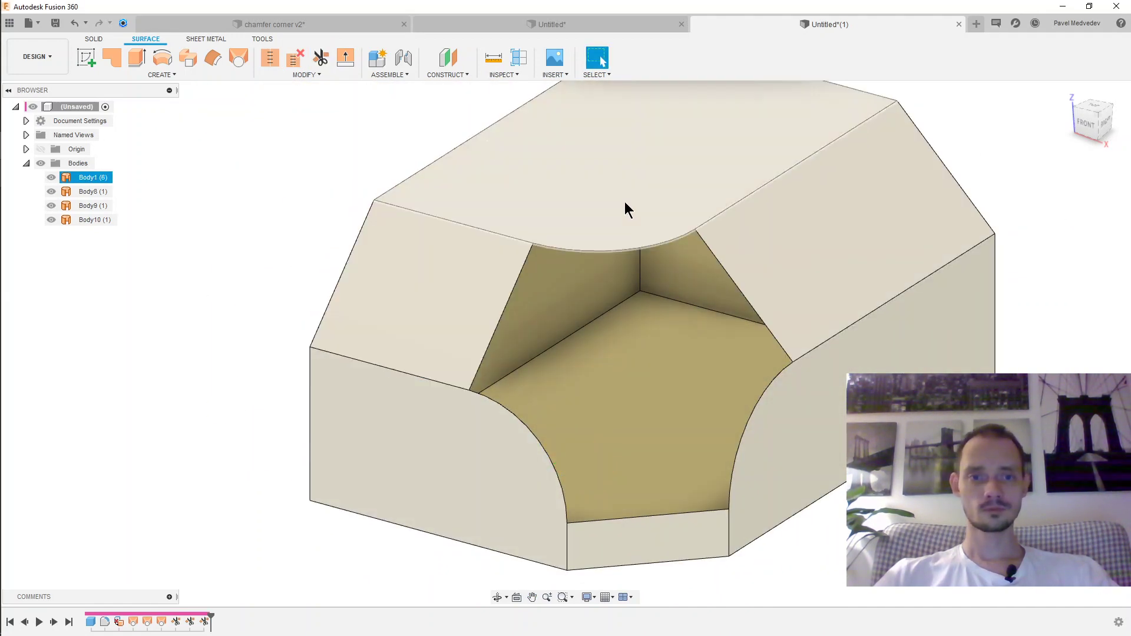
scroll(310, 171, "down", 2)
mouse_move(312, 182)
middle_mouse_down()
mouse_move(305, 263)
mouse_move(394, 236)
middle_mouse_up()
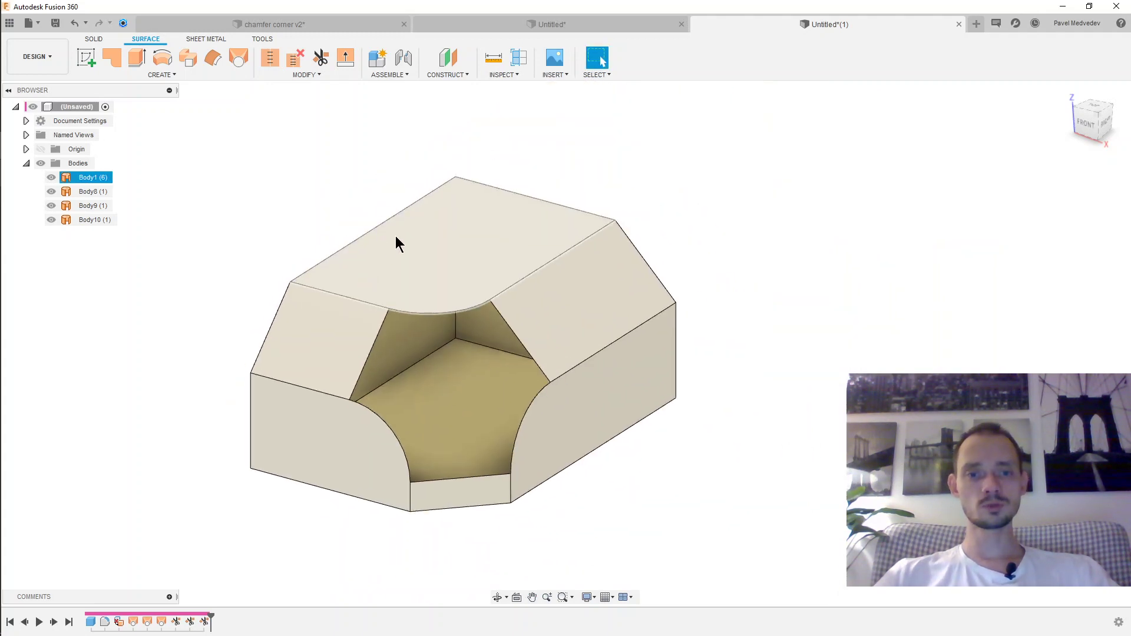
scroll(493, 172, "down", 2)
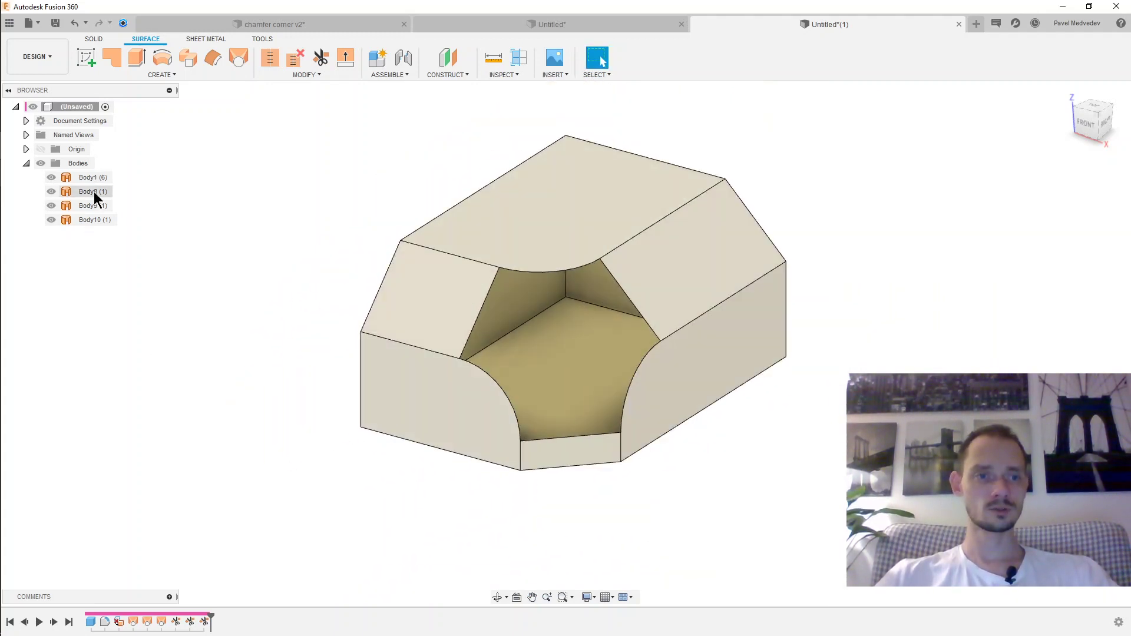
- Window-select Body1, Body8, Body9 and Body10 and stitch them into Body11
left_click(271, 57)
left_click_drag(708, 372, 878, 527)
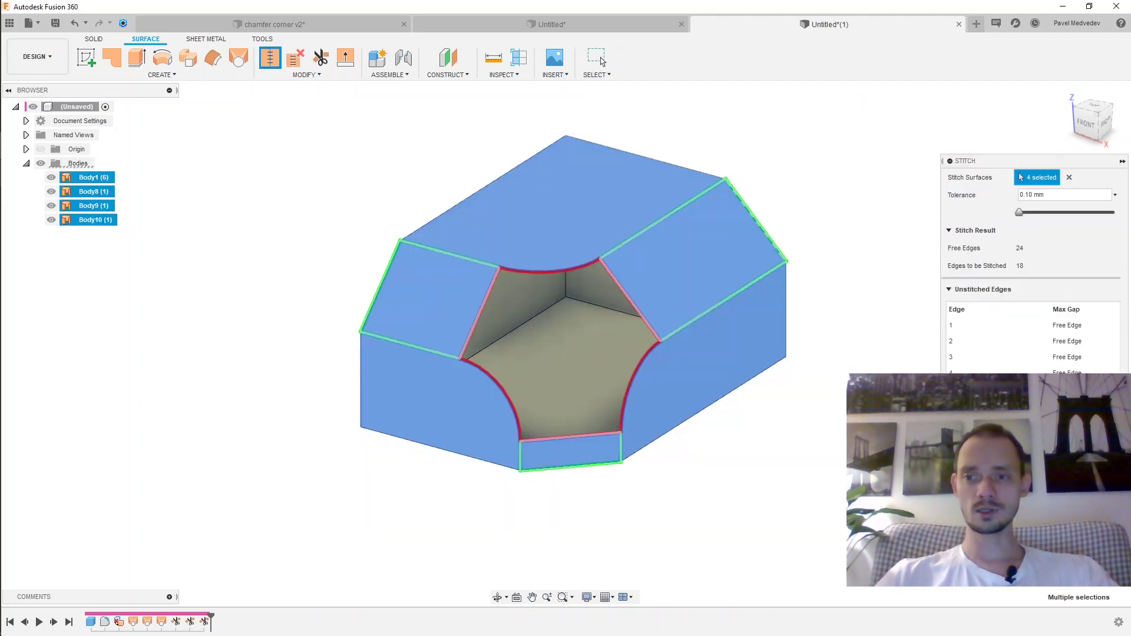
key("Return")
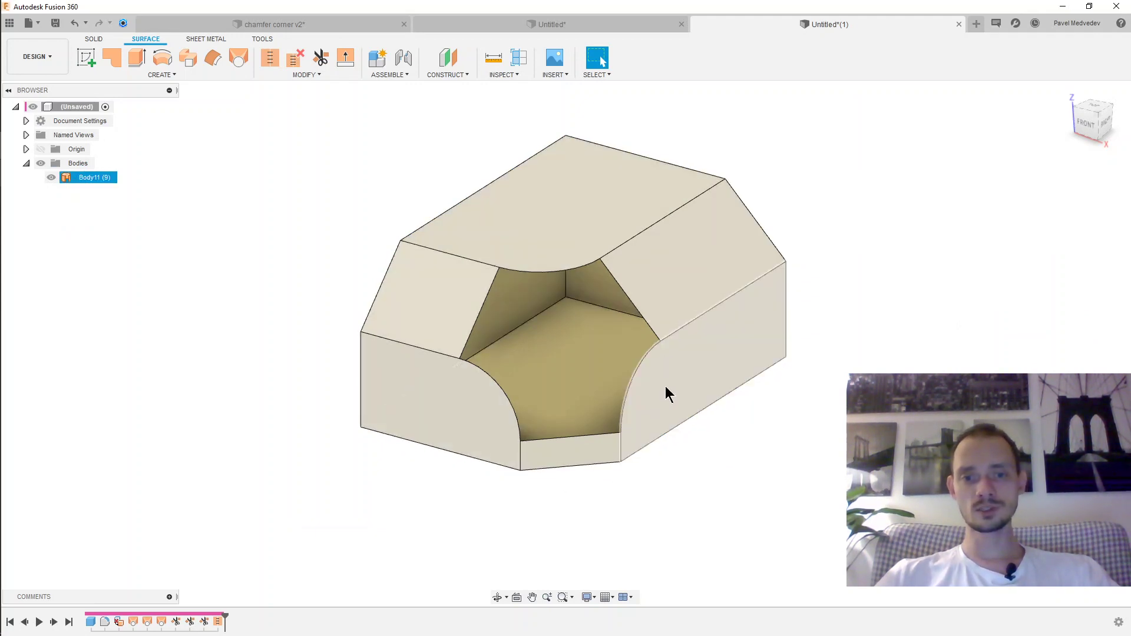
middle_click_drag(616, 426, 354, 206, "shift")
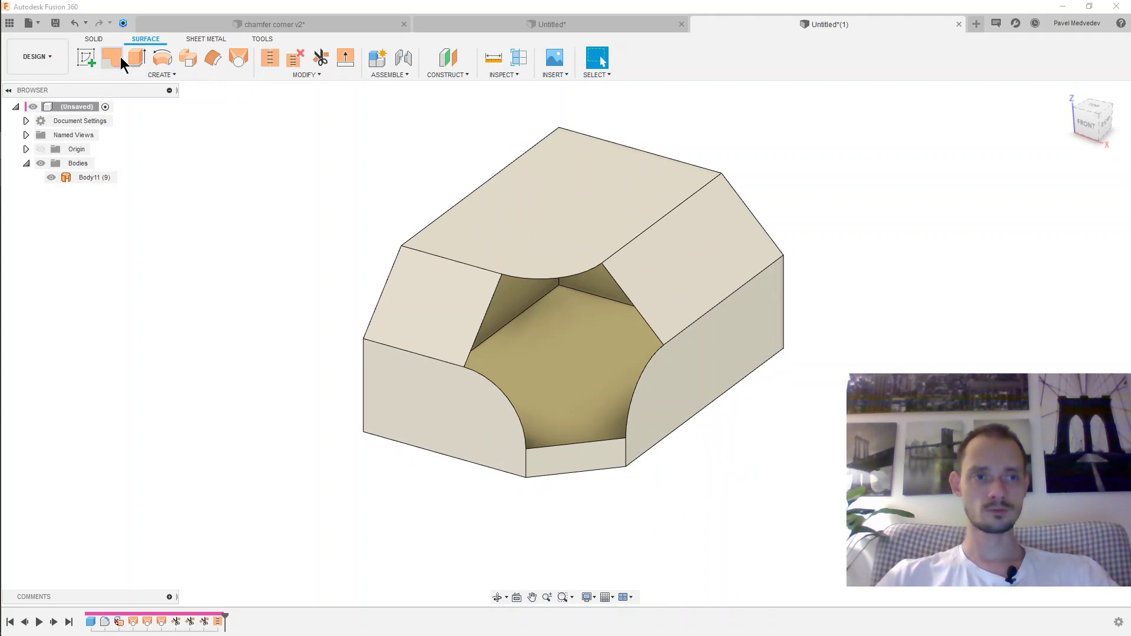
- Start a patch on the corner hole's boundary edges and orbit to look into it
left_click(112, 57)
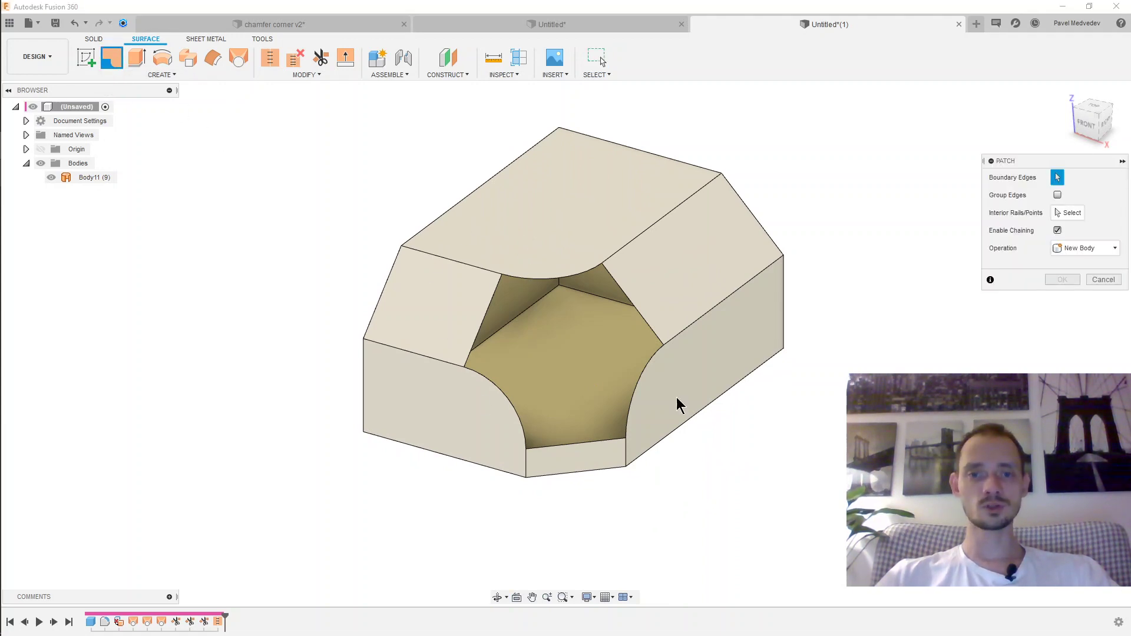
left_click(587, 280)
scroll(552, 358, "up", 2)
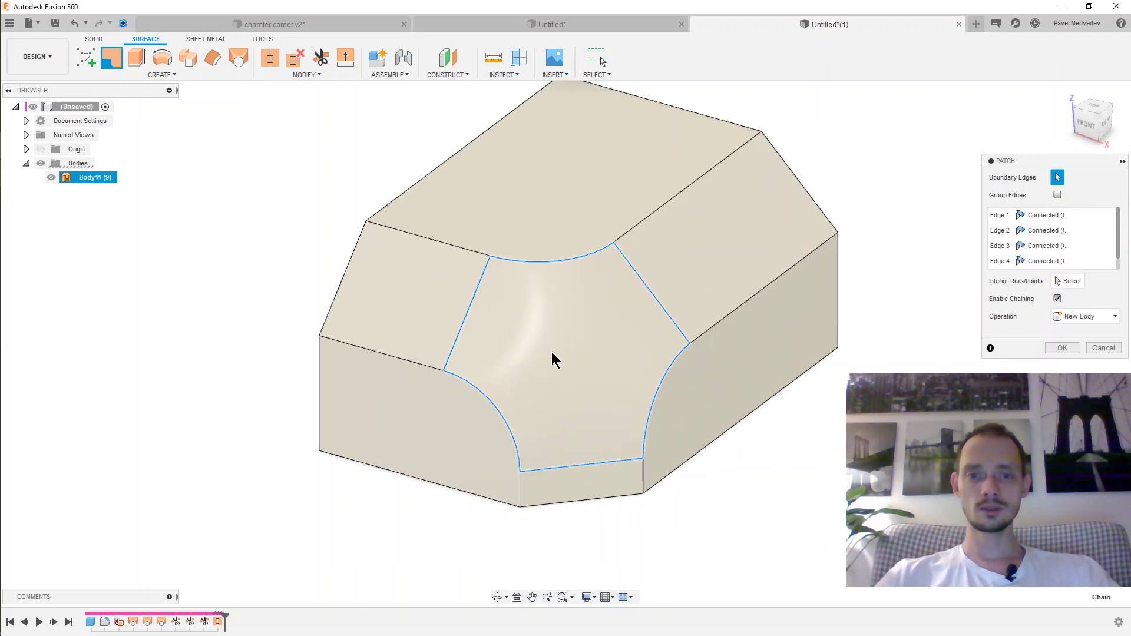
scroll(552, 358, "up", 1)
mouse_move(600, 325)
middle_mouse_down("shift")
mouse_move(503, 331)
mouse_move(514, 329)
mouse_move(465, 347)
middle_mouse_up("shift")
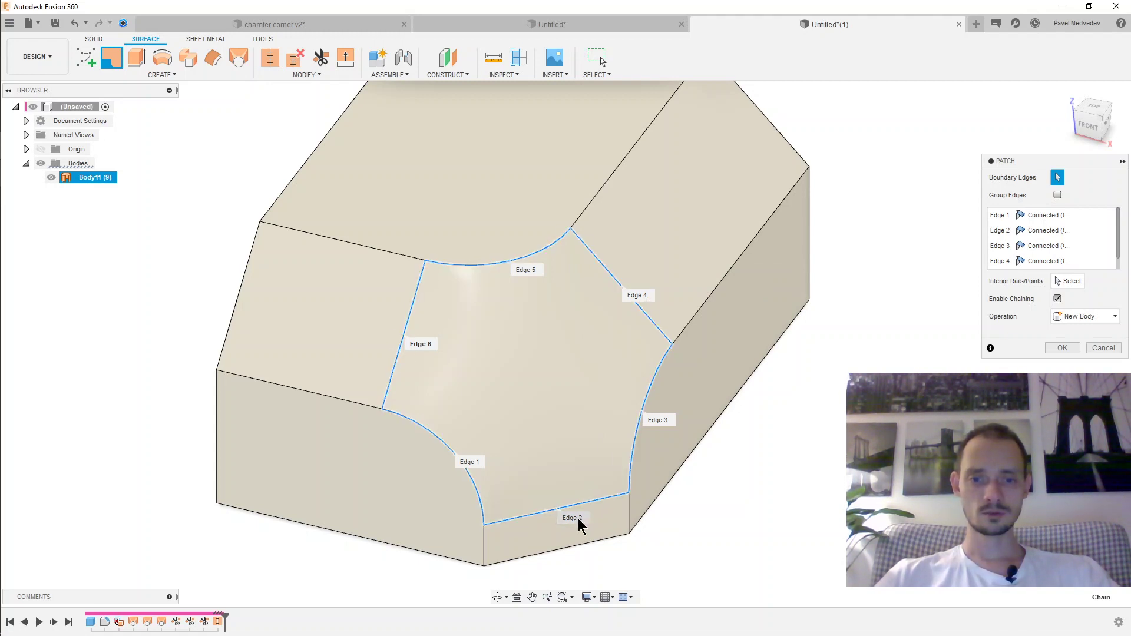
- Set Edge 2, Edge 4 and Edge 6 to Tangent (G1) continuity and create the patch
left_click(573, 519)
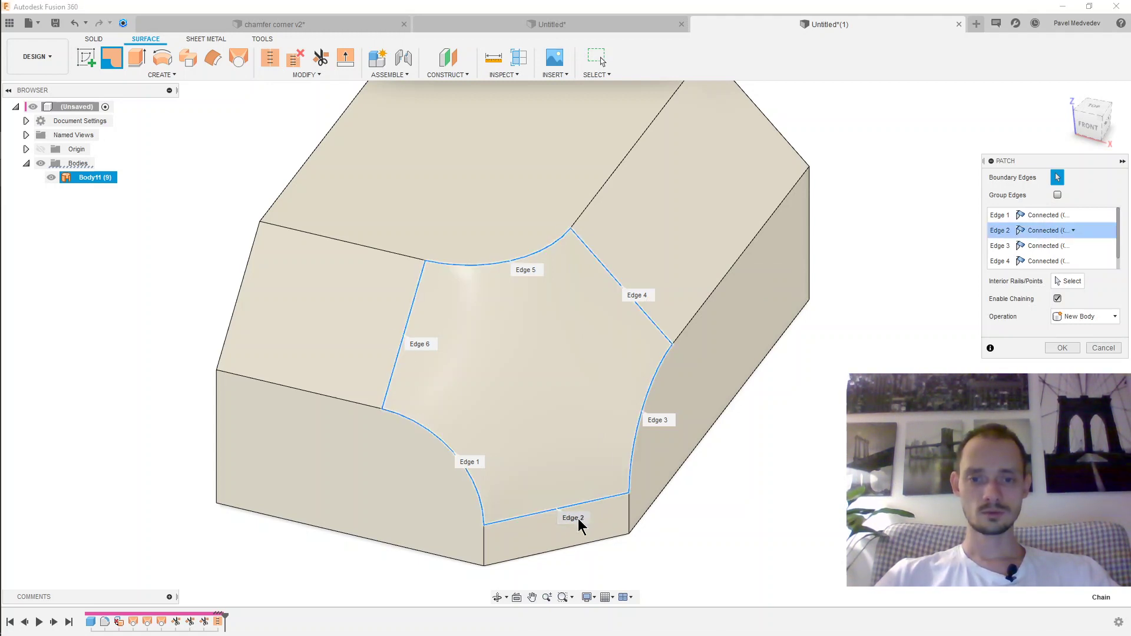
left_click(1072, 231)
left_click(1061, 256)
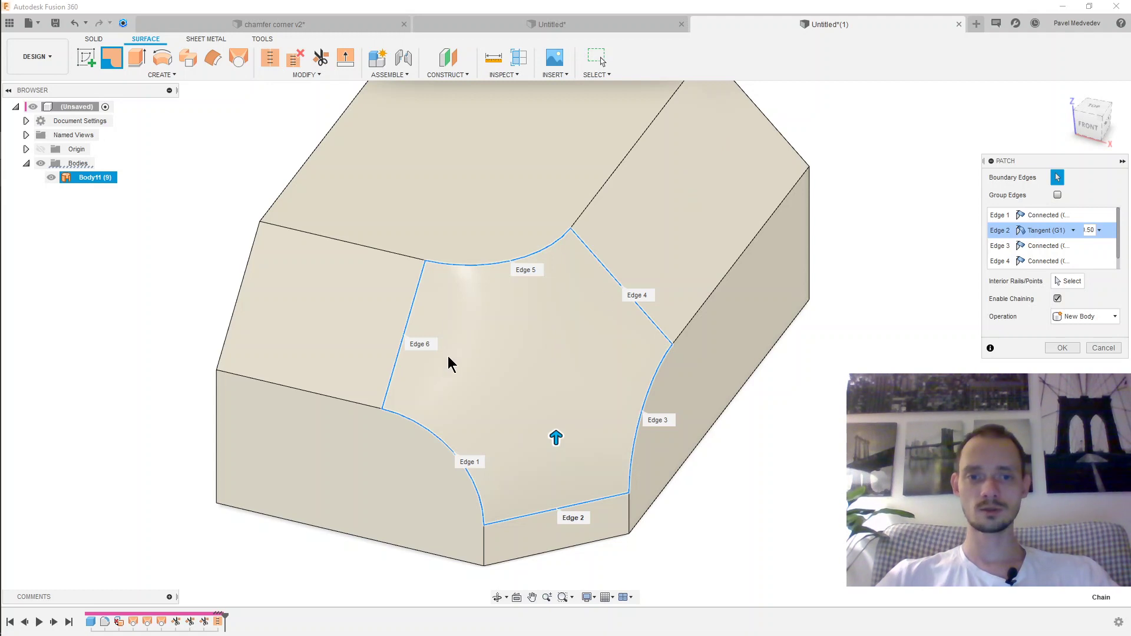
left_click(648, 306)
left_click(1074, 261)
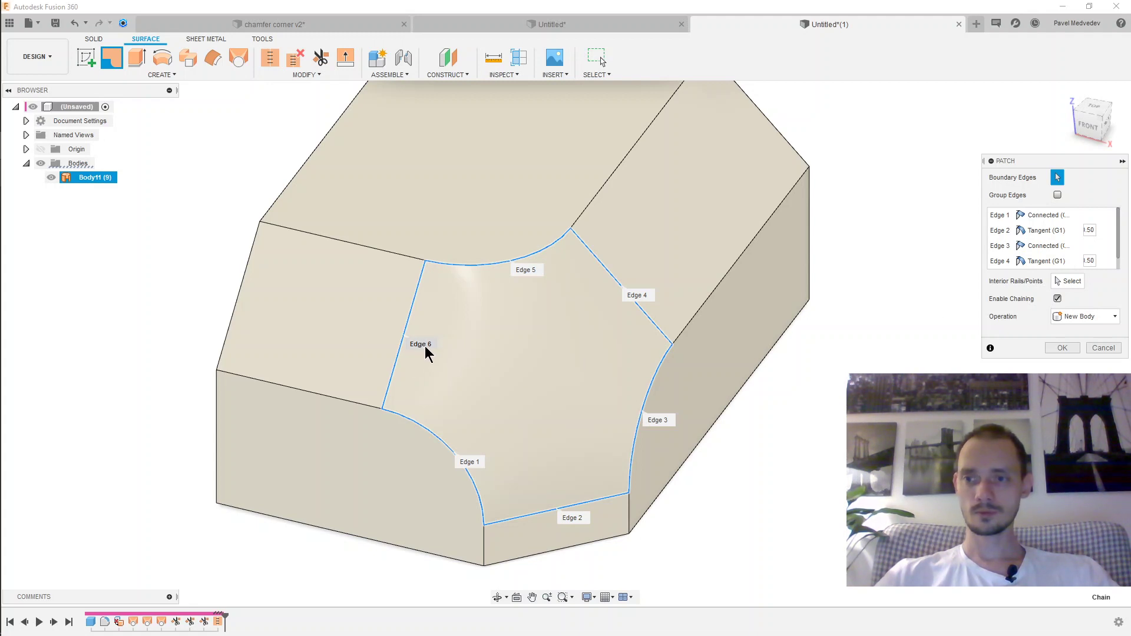
scroll(1120, 247, "down", 2)
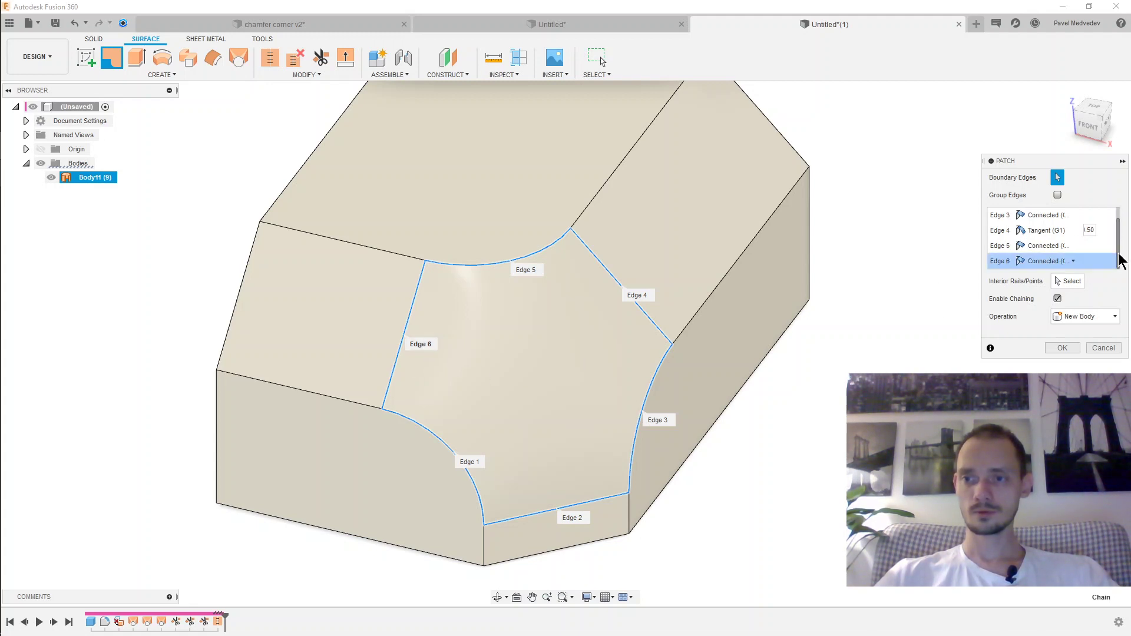
left_click(1043, 261)
left_click(1054, 292)
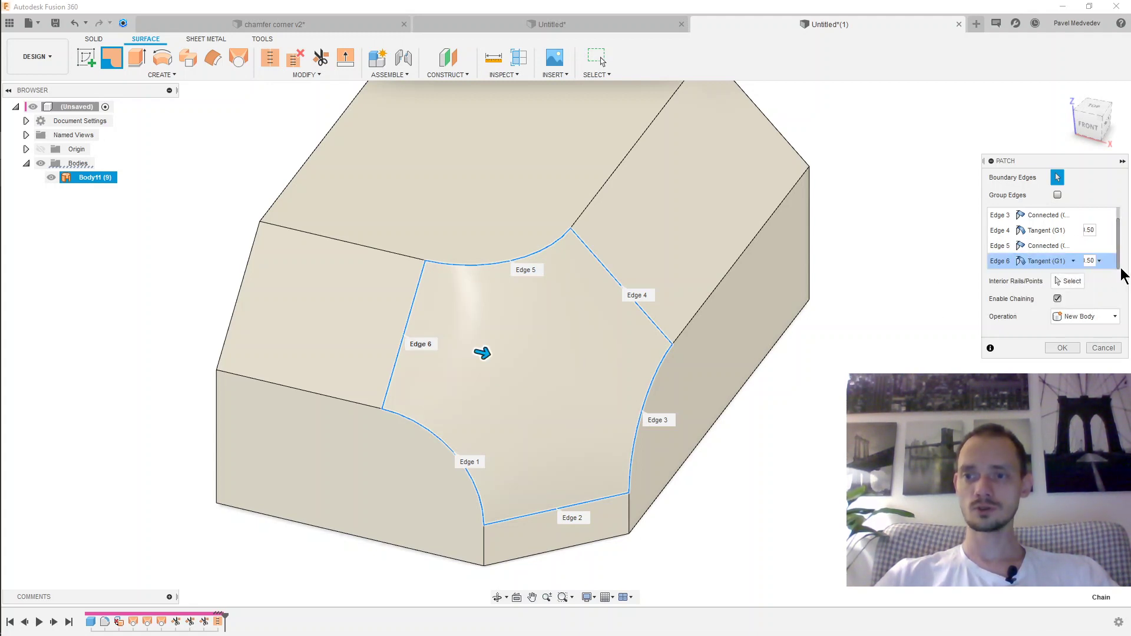
scroll(1120, 248, "up", 2)
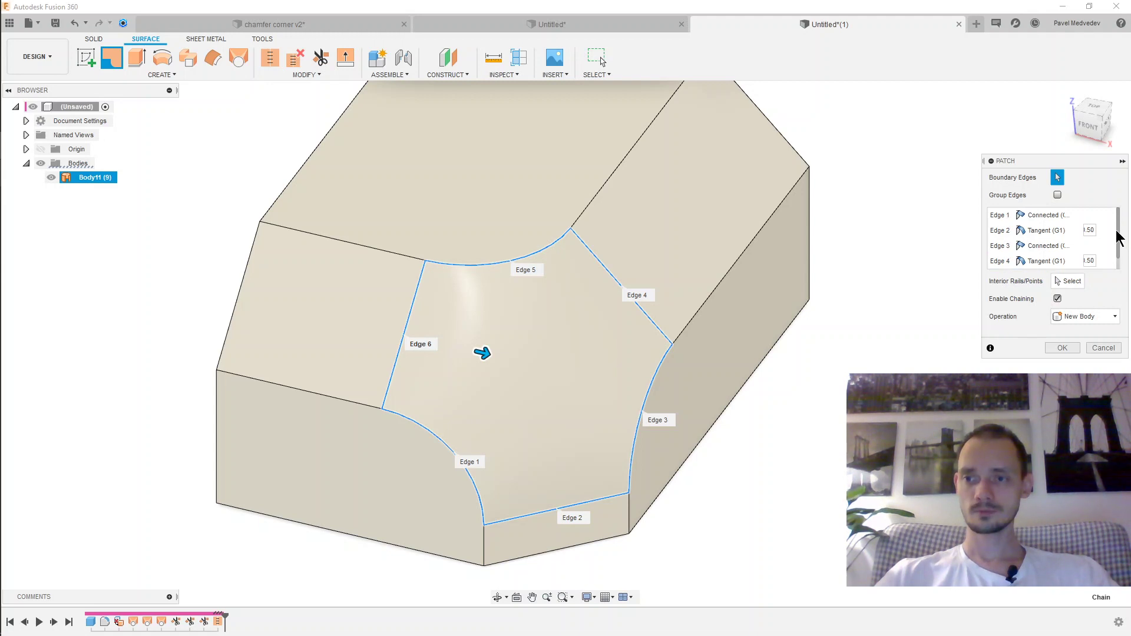
left_click(1061, 347)
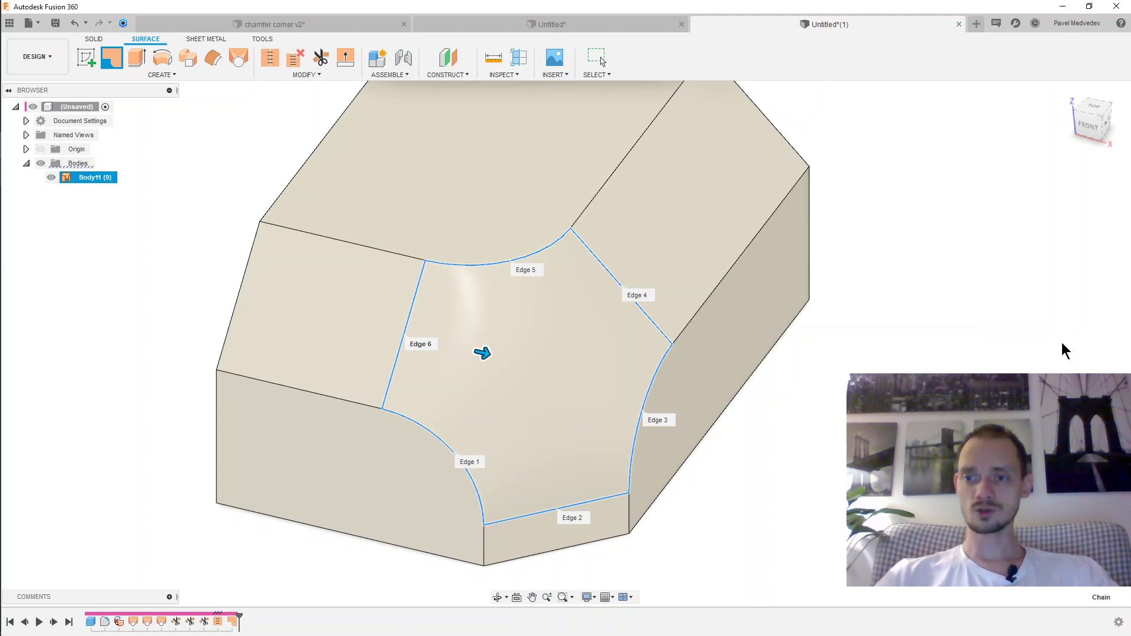
- Stitch Body11 and the patch Body12 together into Body13, then orbit to check it
left_click(279, 59)
left_click(450, 328)
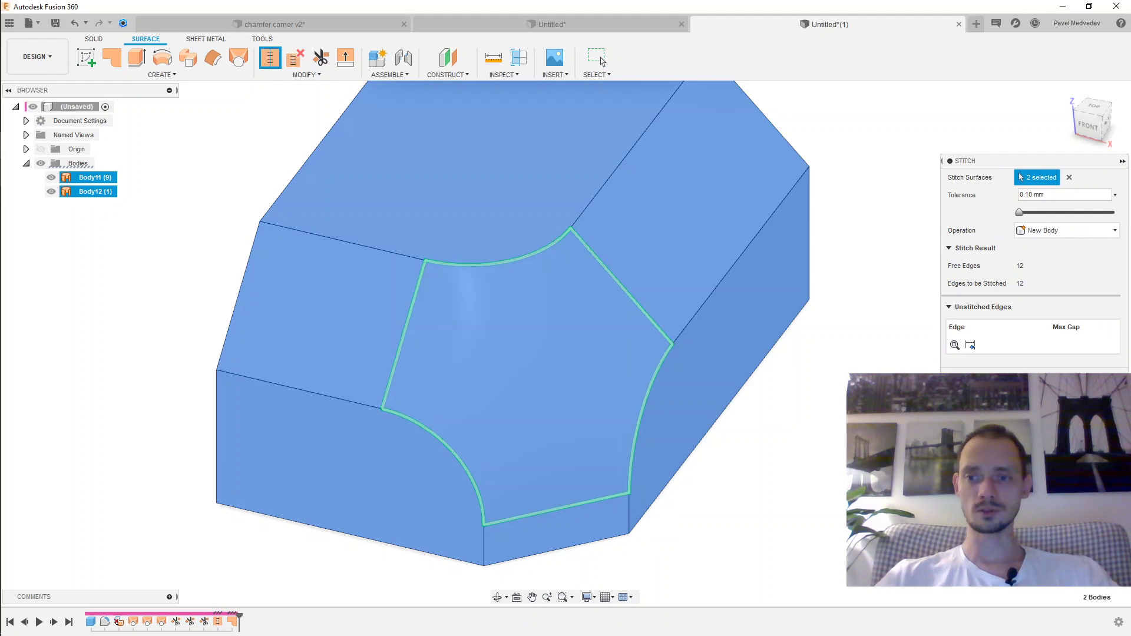
key("Return")
mouse_move(762, 429)
middle_mouse_down("shift")
mouse_move(765, 450)
mouse_move(823, 437)
mouse_move(787, 460)
mouse_move(702, 458)
mouse_move(762, 436)
mouse_move(762, 396)
mouse_move(696, 397)
middle_mouse_up("shift")
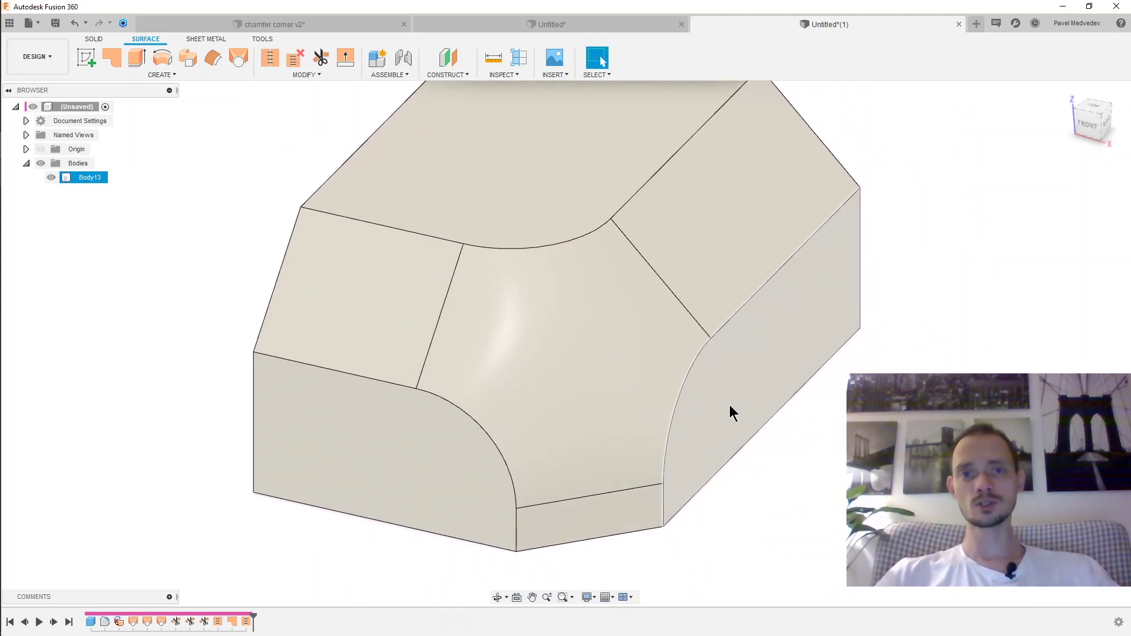